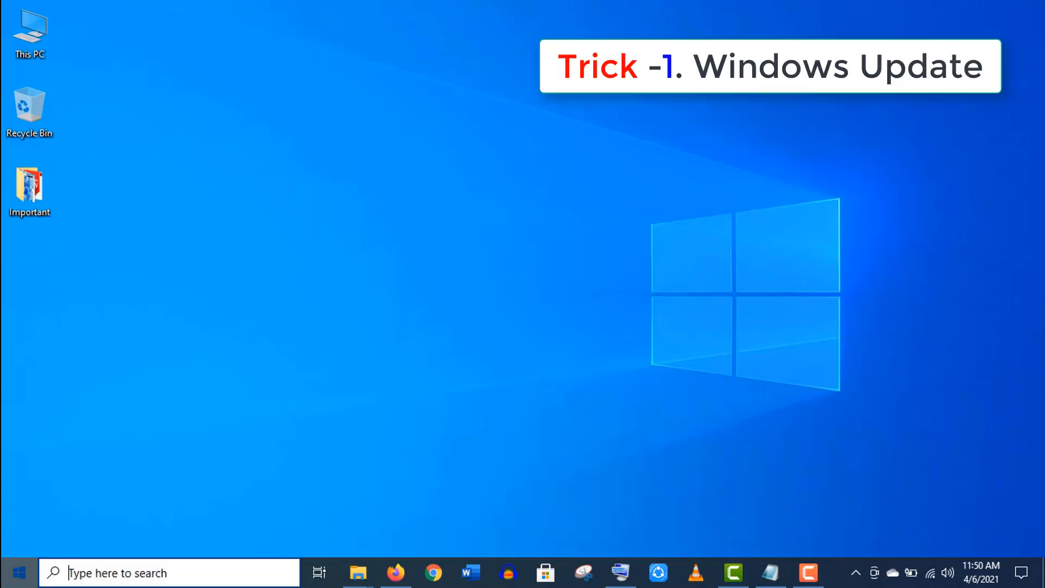
# - Check the Update & Security page in Settings, then close Settings
pyautogui.click(18, 573)
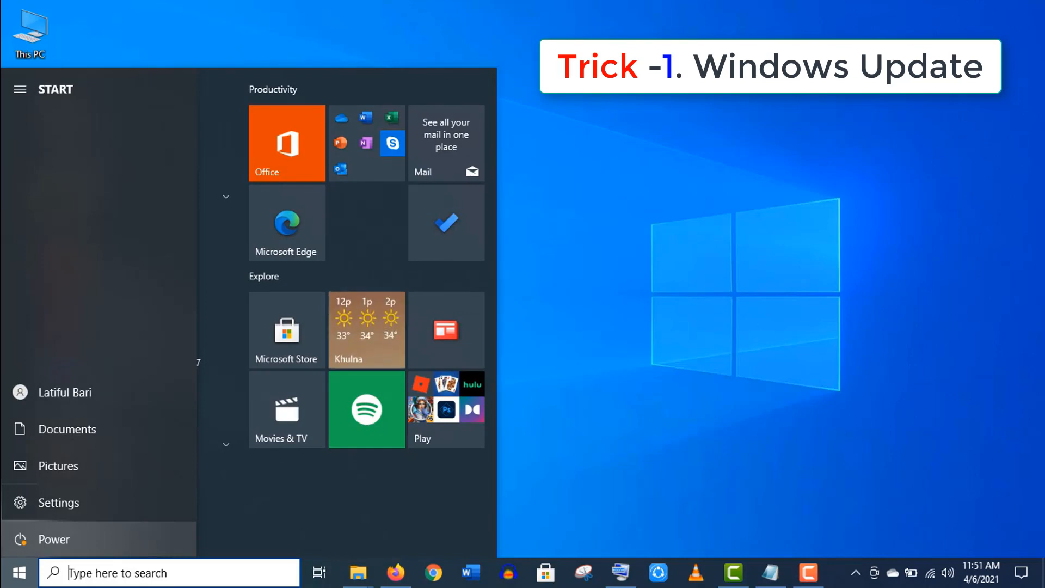
pyautogui.click(49, 502)
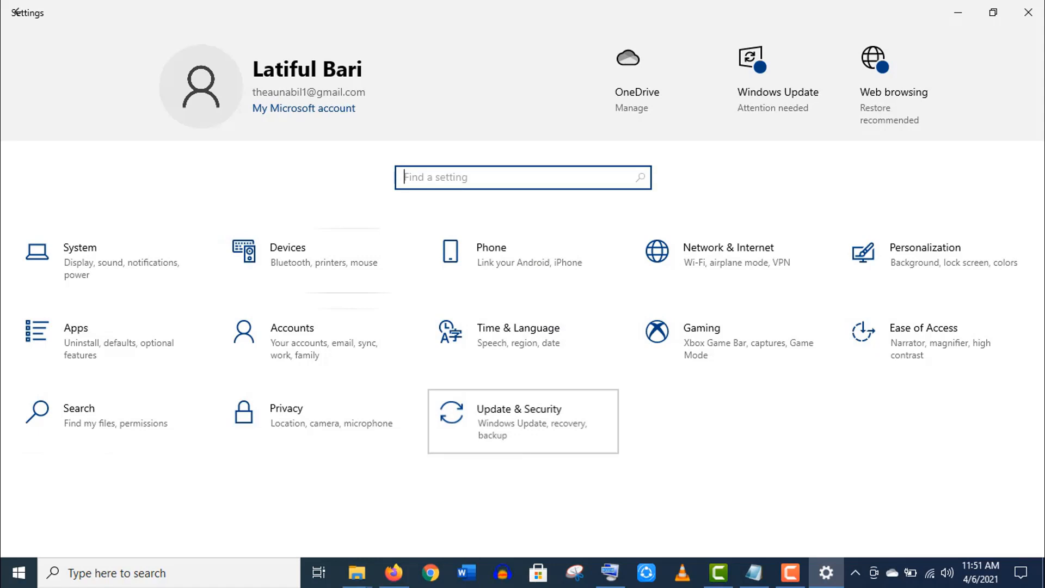
pyautogui.click(523, 420)
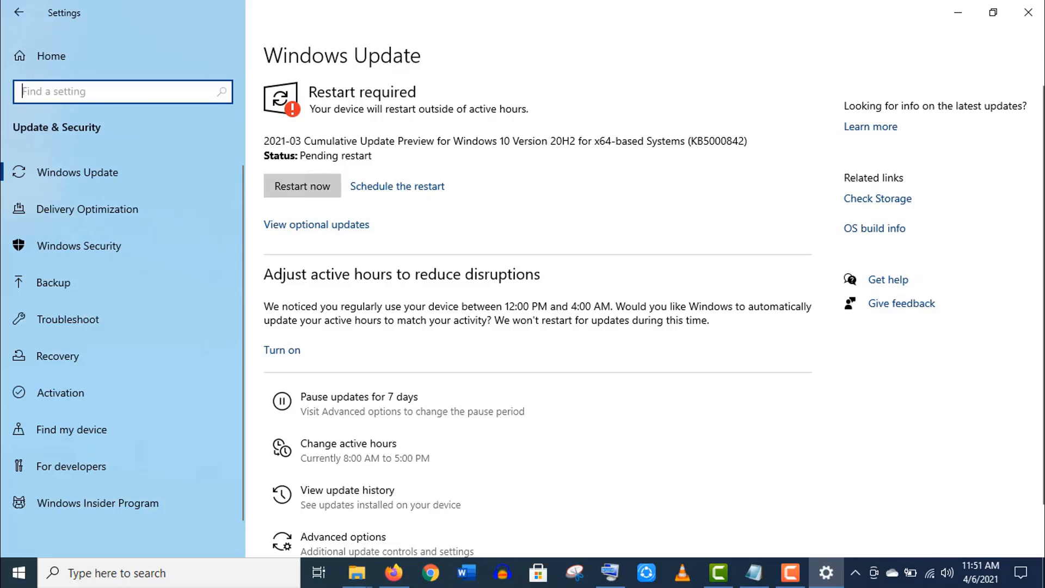
pyautogui.click(1027, 12)
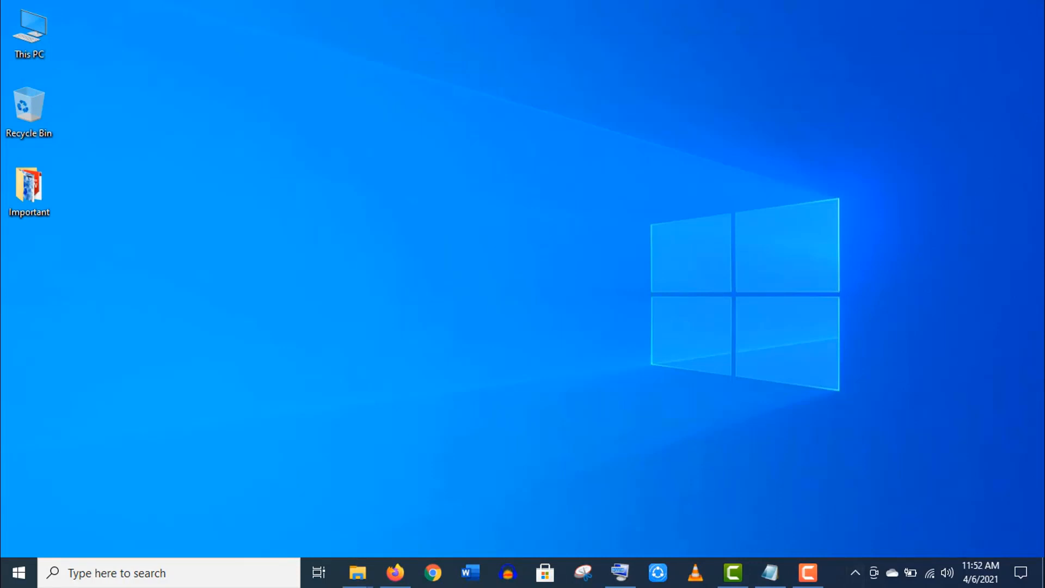
# - Review the f.lux startup entry in Task Manager without changing it, then close Task Manager
pyautogui.rightClick(833, 573)
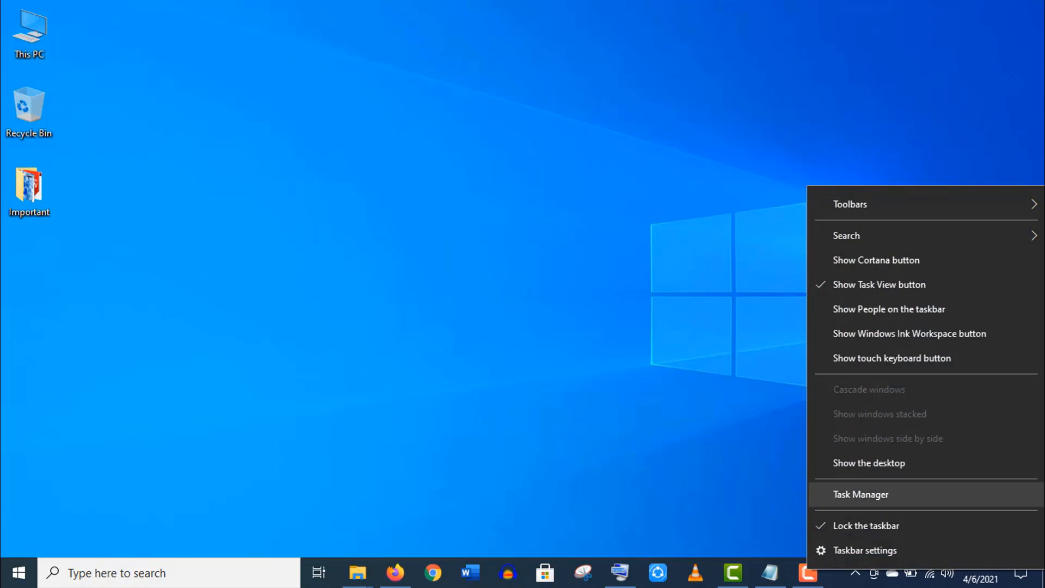
pyautogui.click(861, 494)
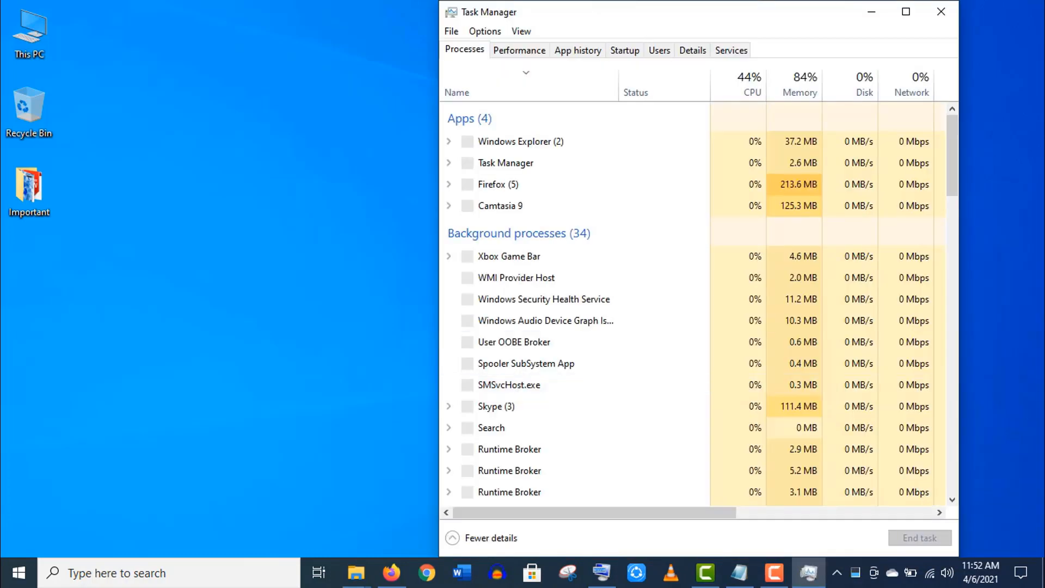
pyautogui.moveTo(572, 11); pyautogui.dragTo(444, 14)
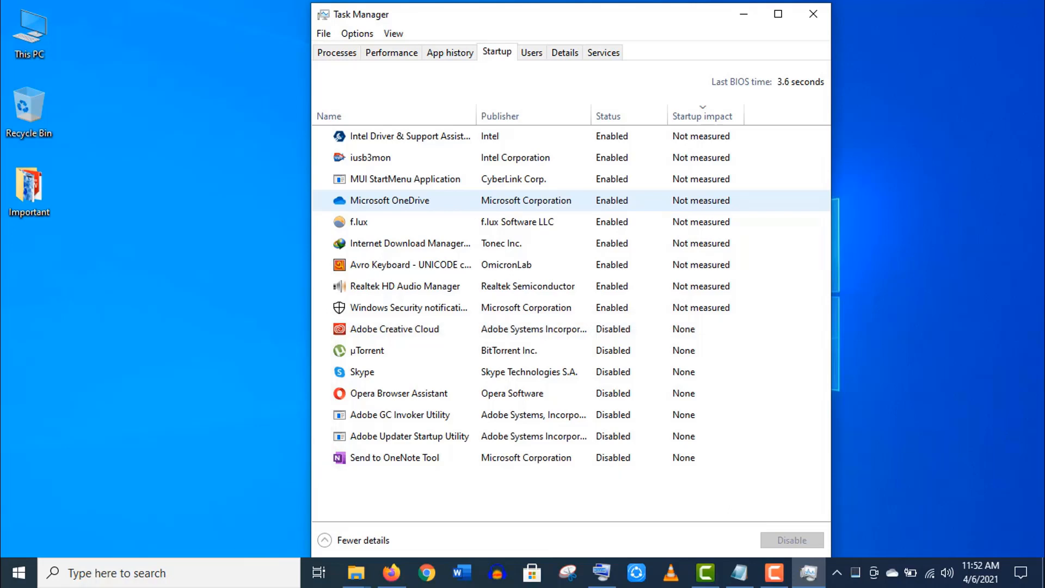
pyautogui.click(392, 221)
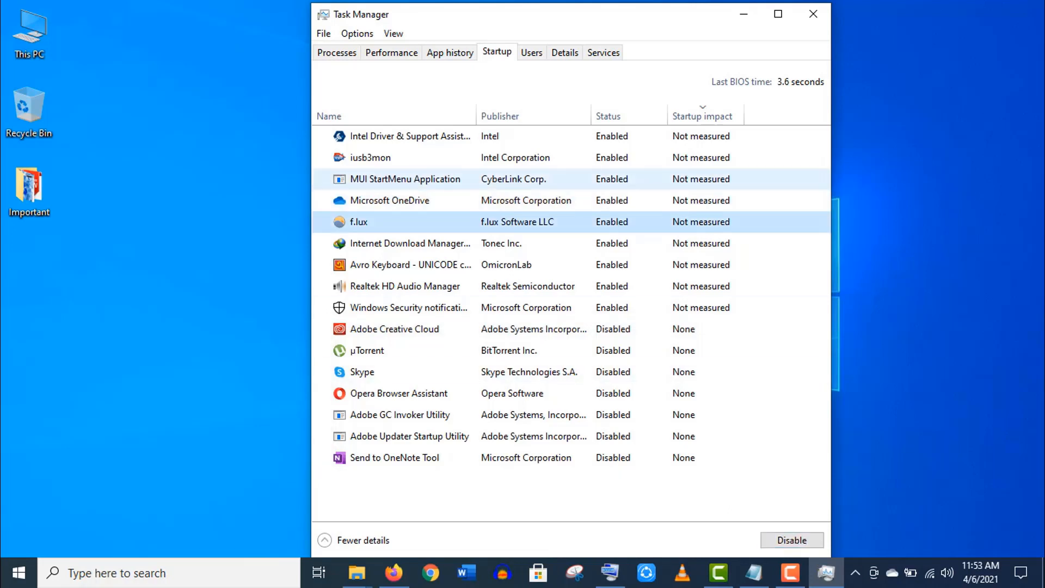
pyautogui.rightClick(595, 222)
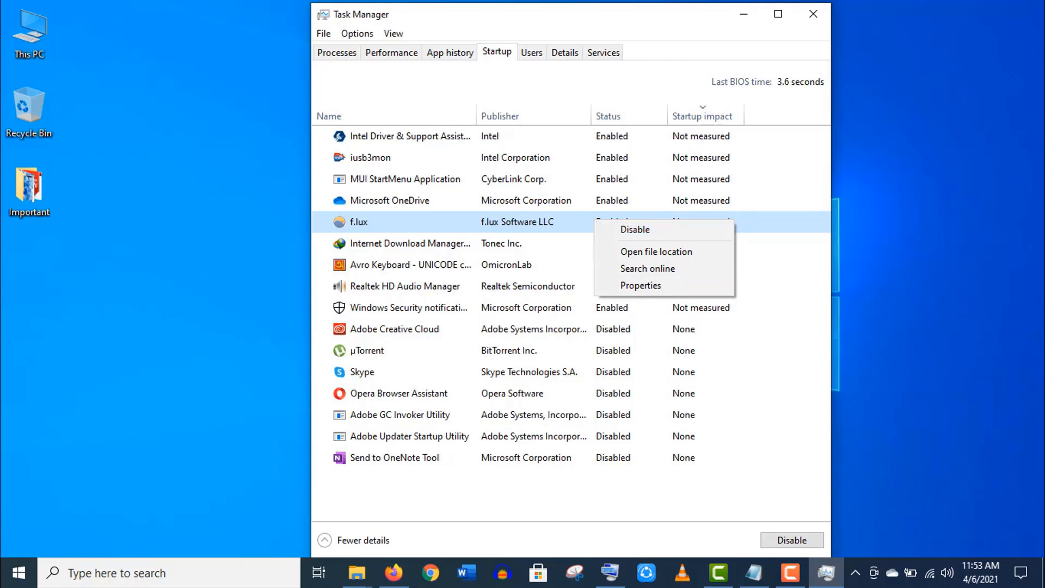
pyautogui.press('Escape')
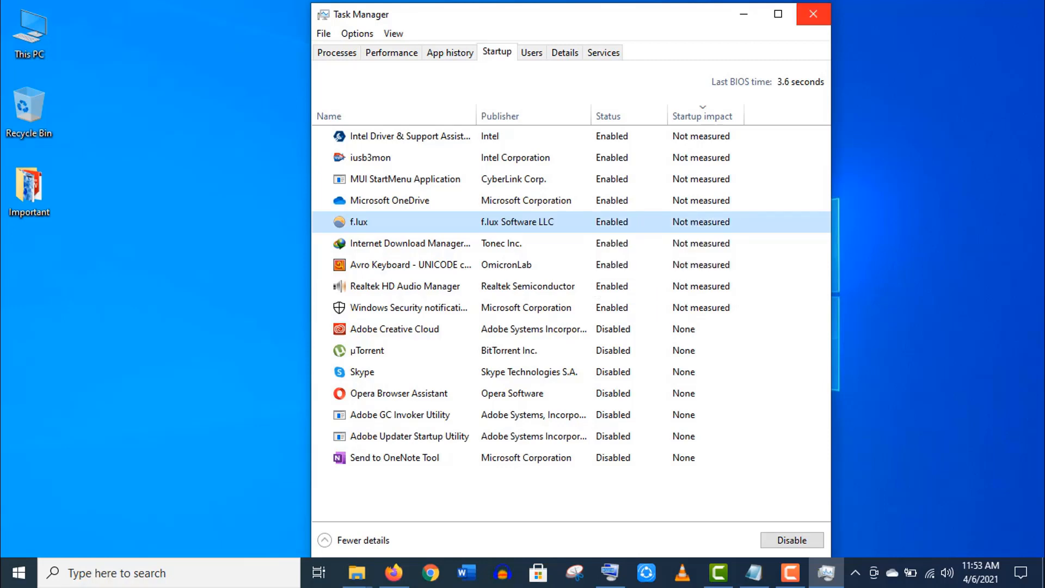
pyautogui.click(814, 14)
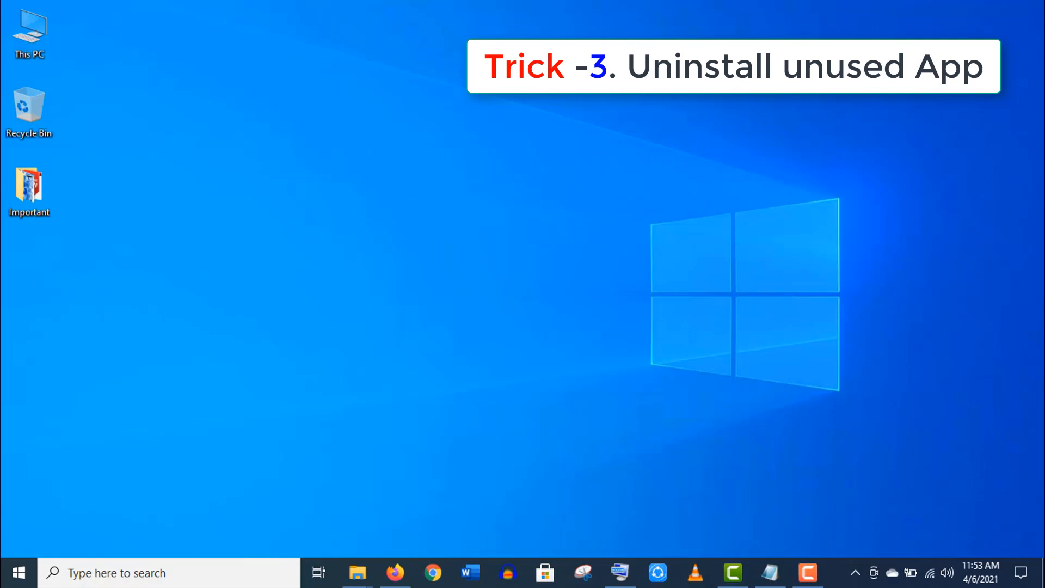
# - In Control Panel's installed programs list, select Bing Bar, then close the list
pyautogui.click(164, 572)
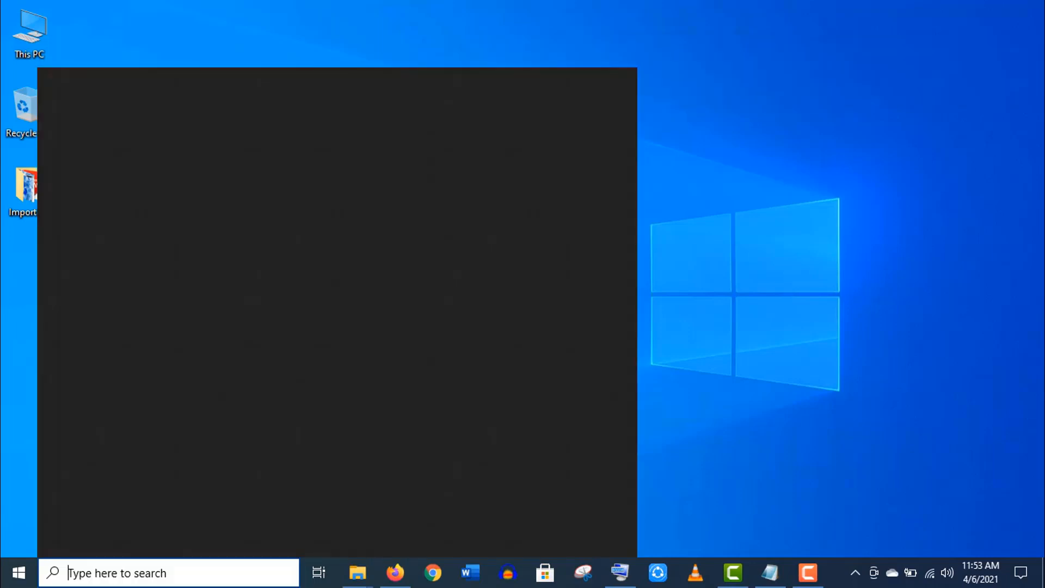
pyautogui.write('control panel')
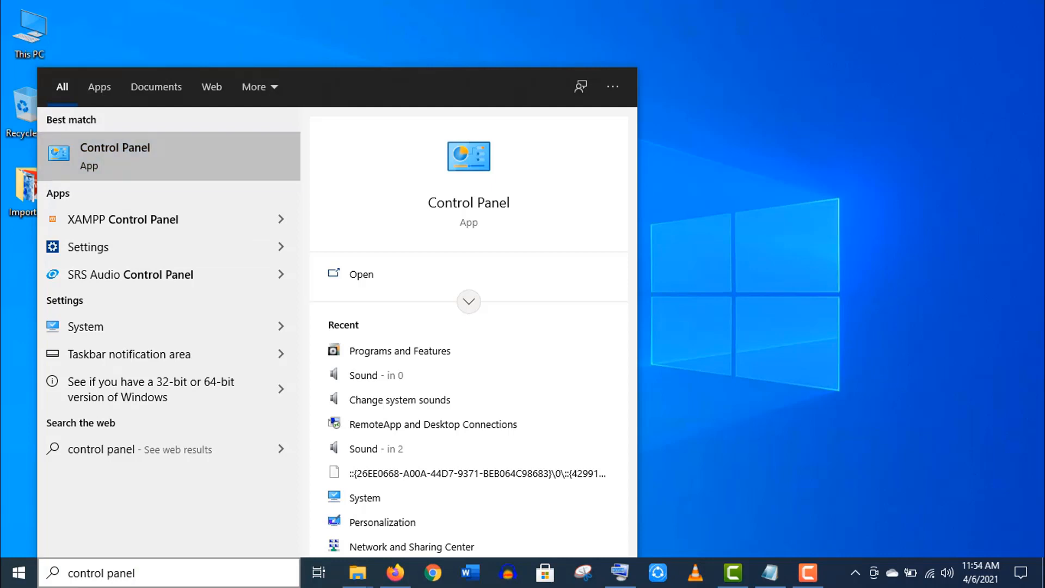
pyautogui.press('Return')
pyautogui.press('super+Up')
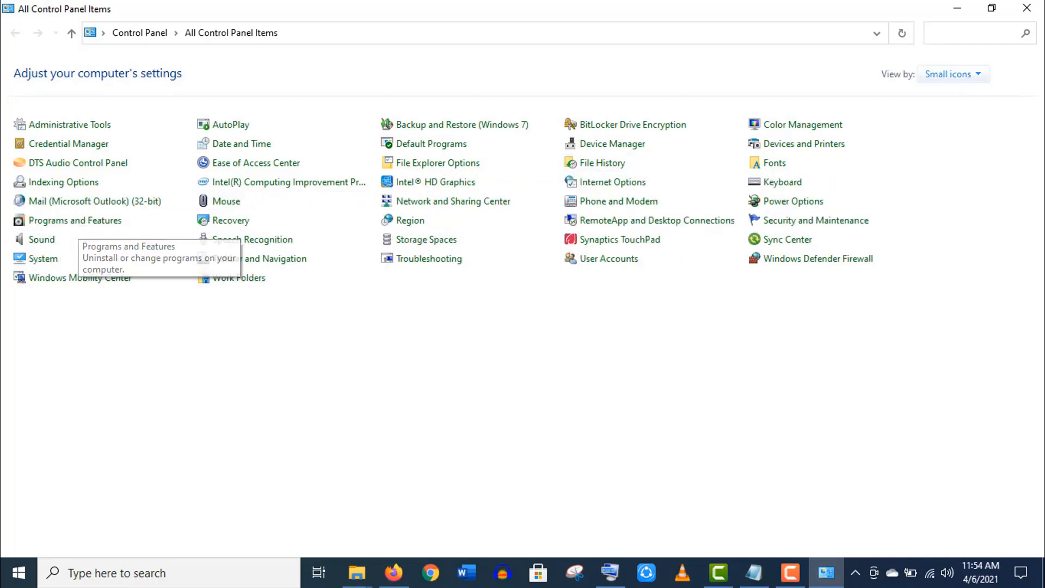
pyautogui.click(950, 73)
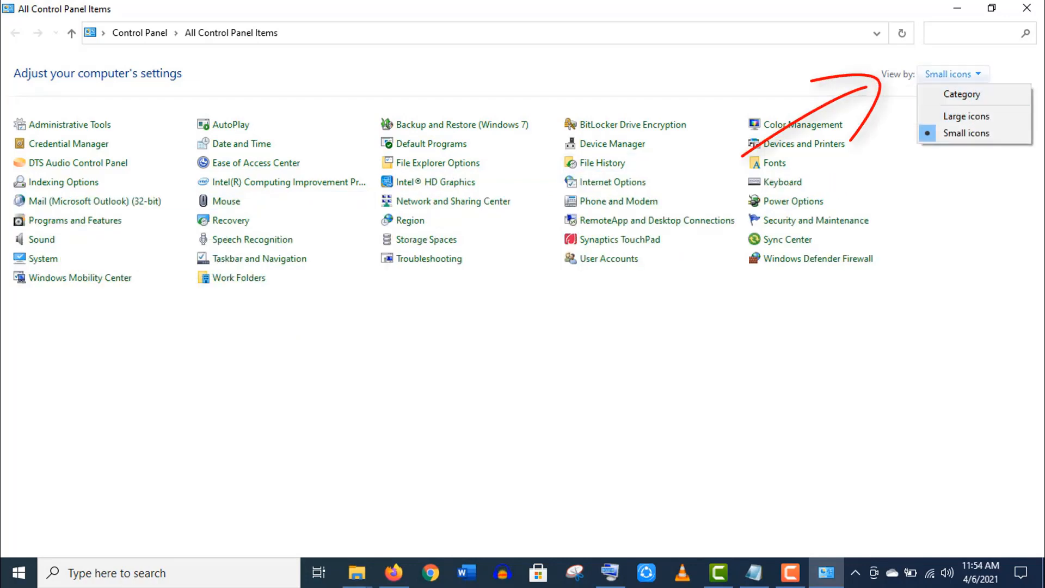
pyautogui.press('Escape')
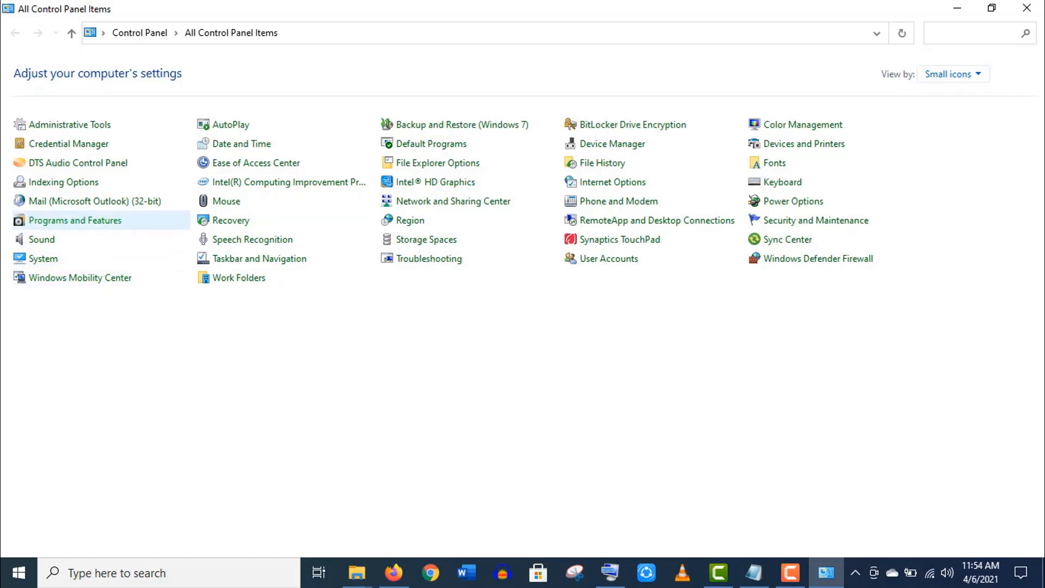
pyautogui.click(74, 220)
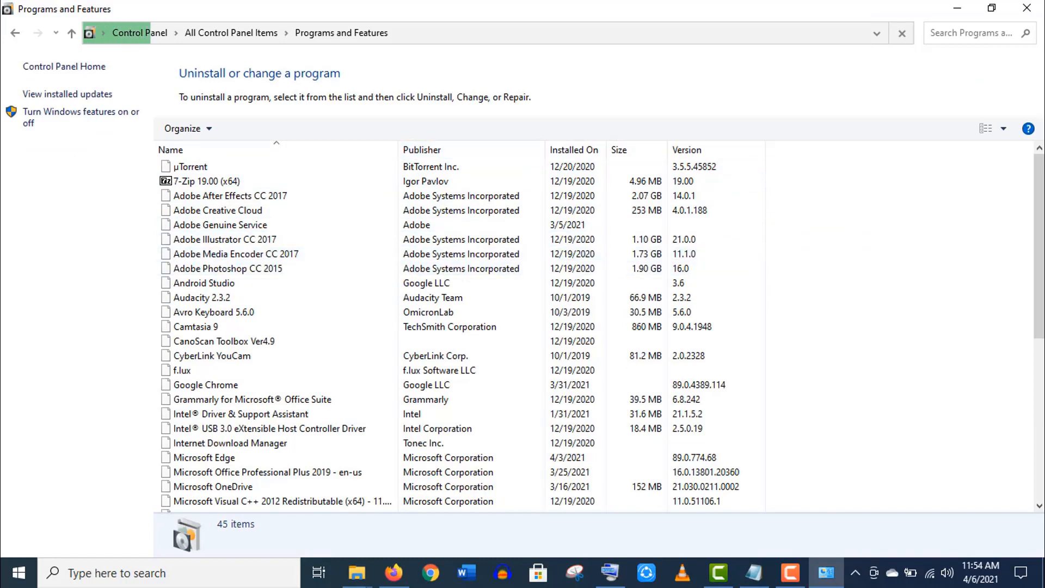
pyautogui.click(190, 341)
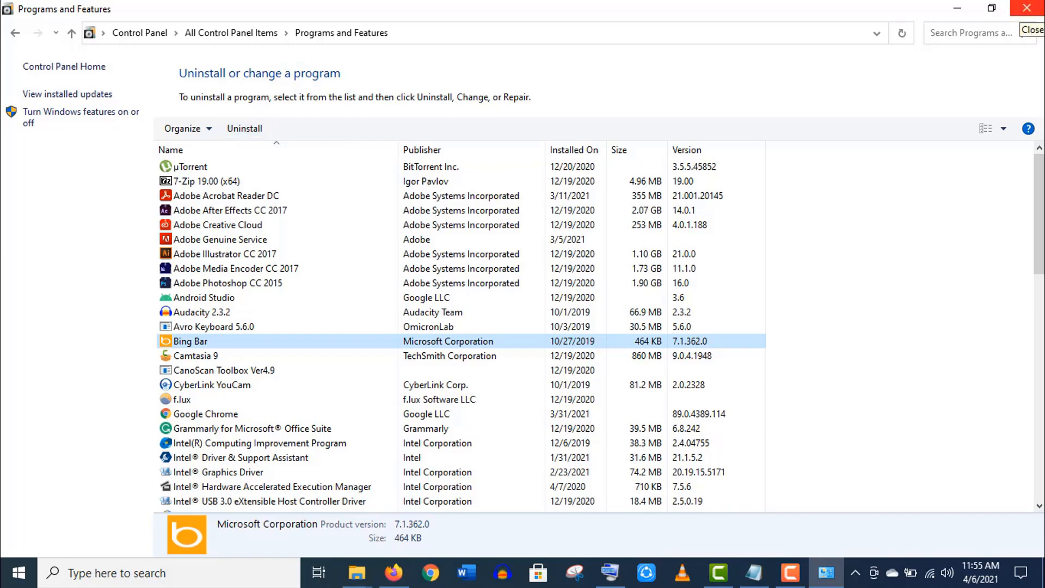
pyautogui.click(1026, 8)
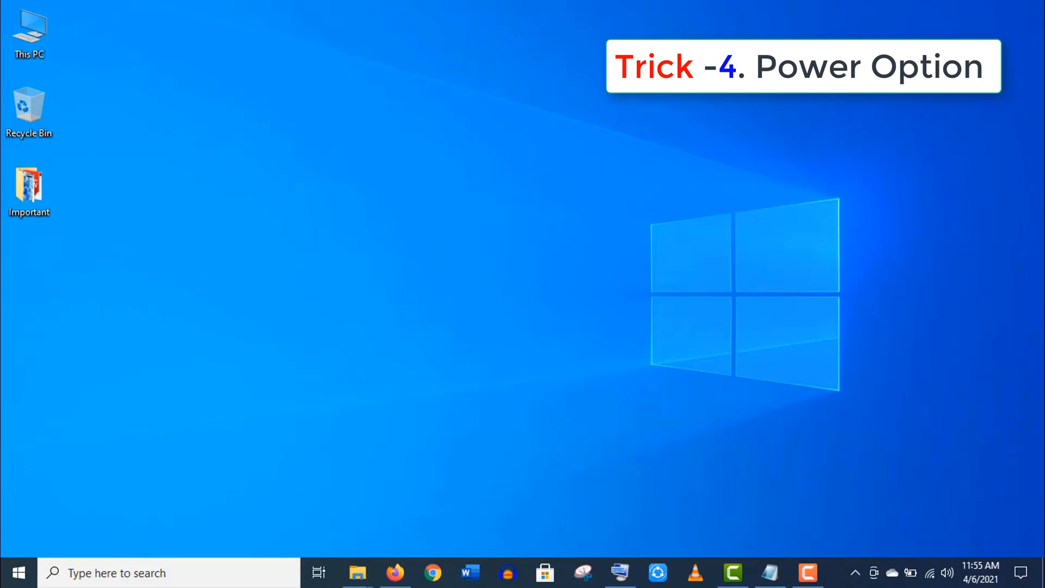
# - Create a High Performance power plan, set Balanced back as active, and close Power Options
pyautogui.press('super+s')
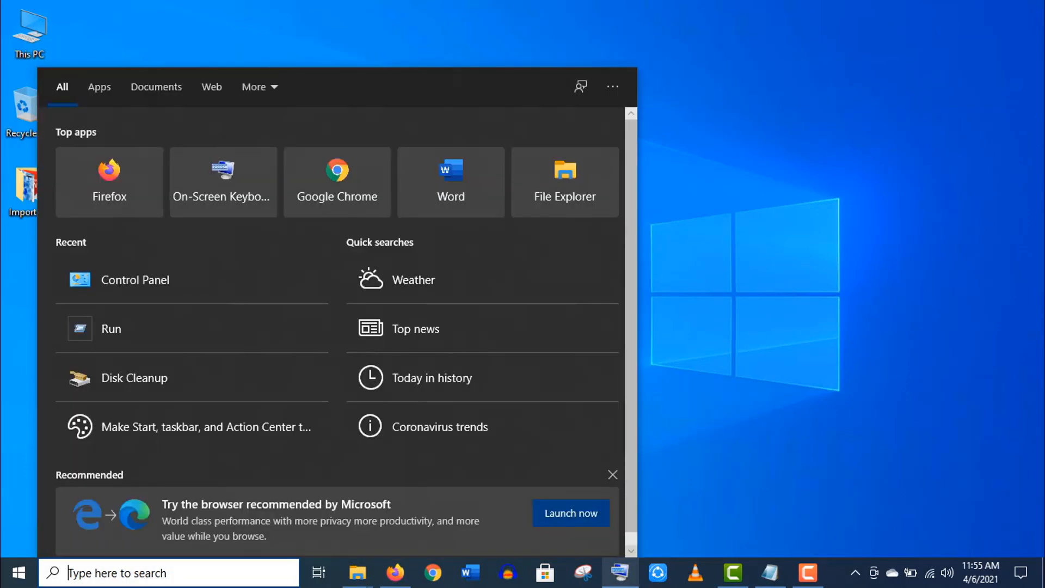
pyautogui.write('choose a power plan')
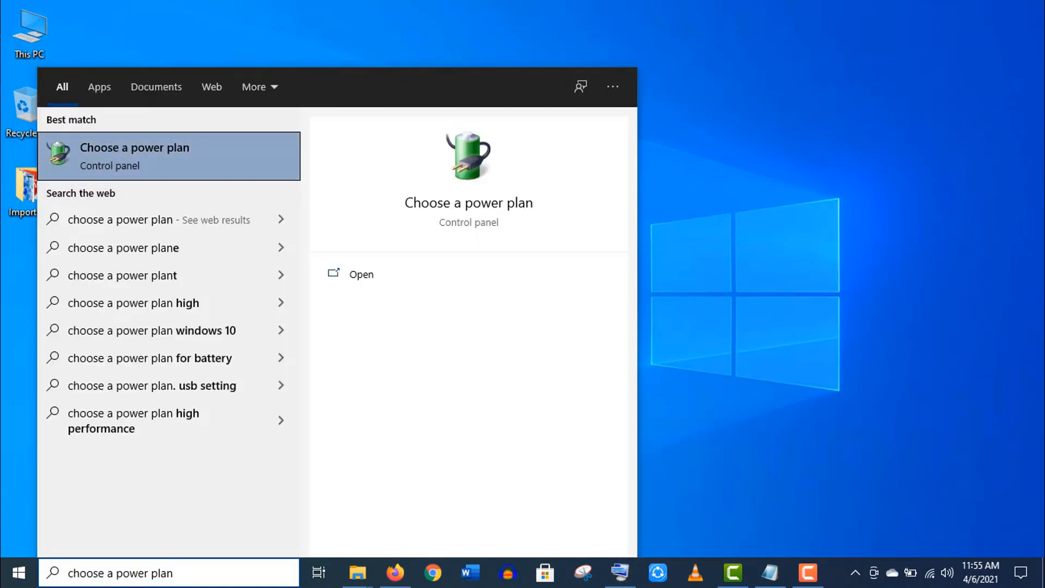
pyautogui.press('Return')
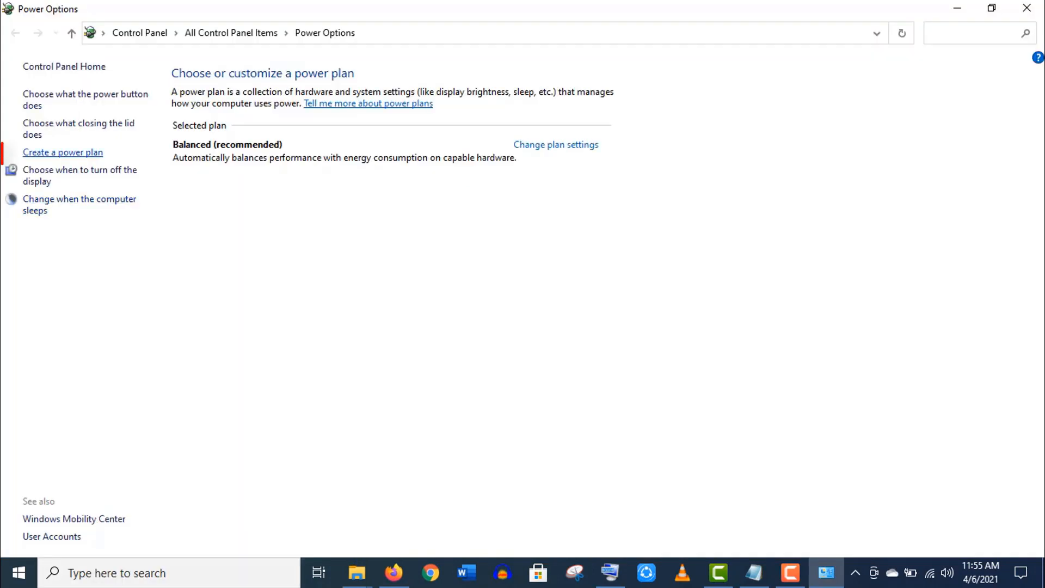
pyautogui.click(63, 152)
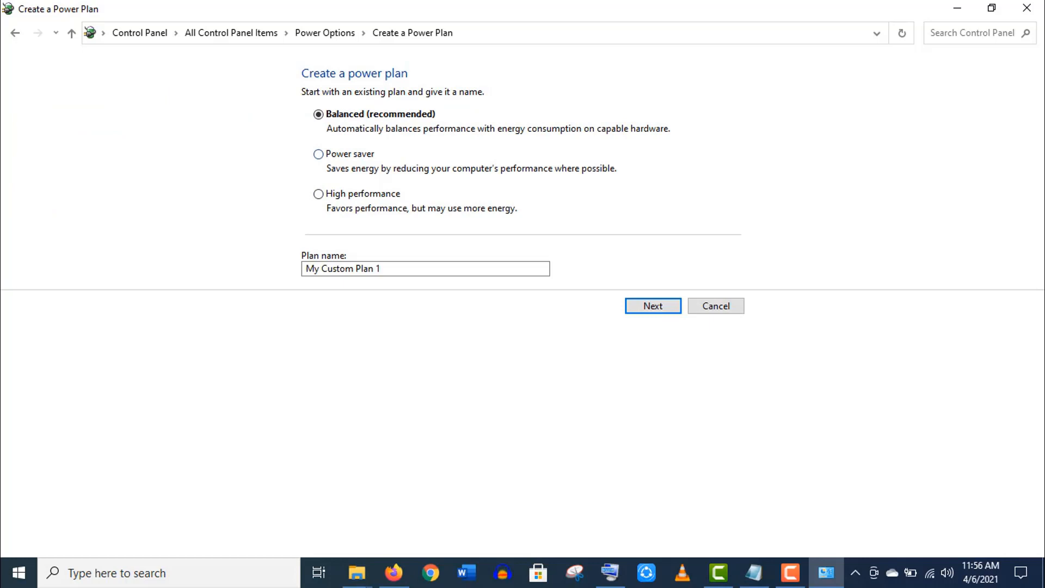
pyautogui.press('Down')
pyautogui.press('Down')
pyautogui.press('Tab')
pyautogui.write('High Performance')
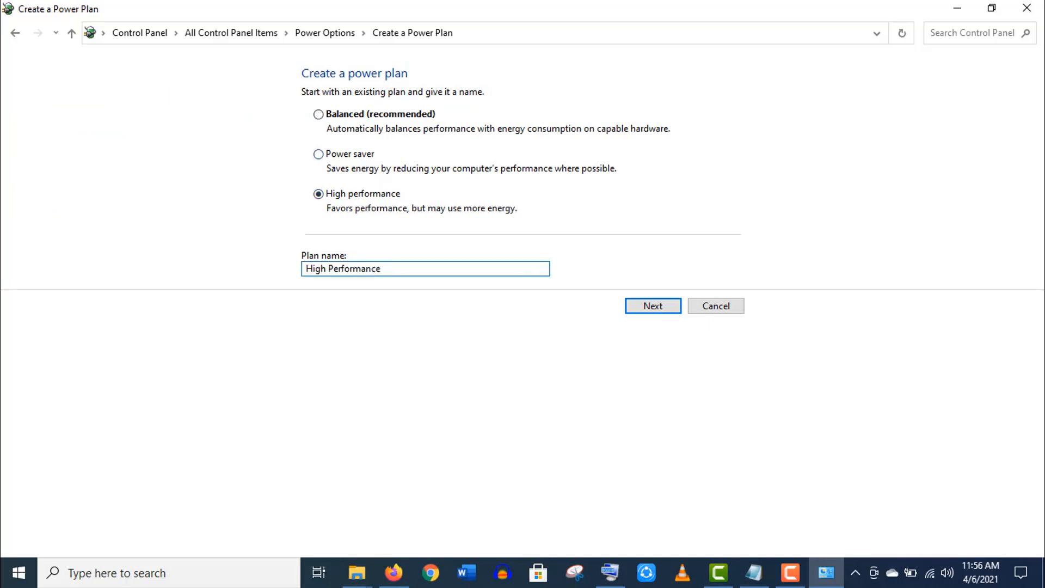
pyautogui.press('Return')
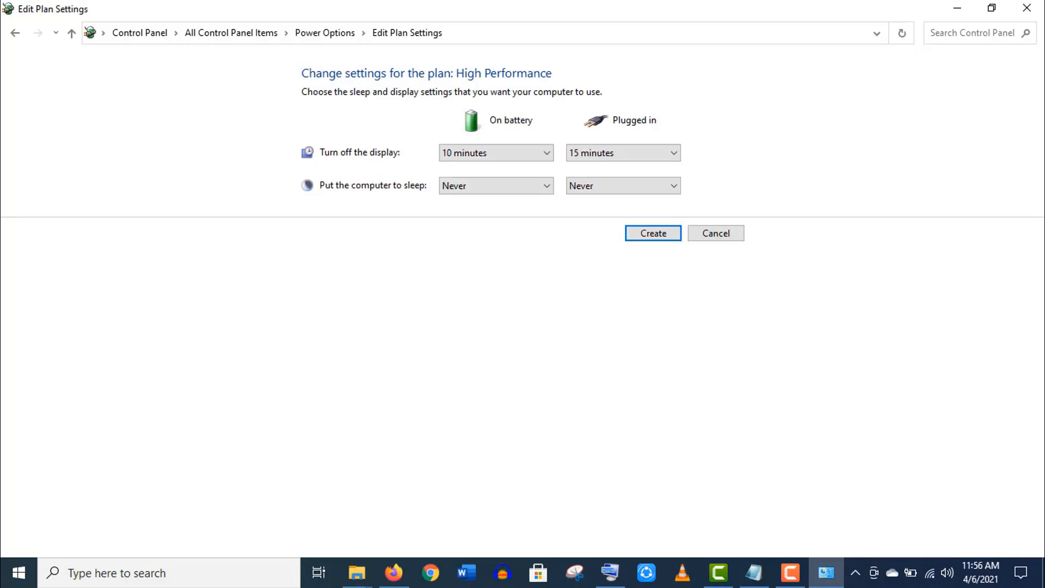
pyautogui.press('Return')
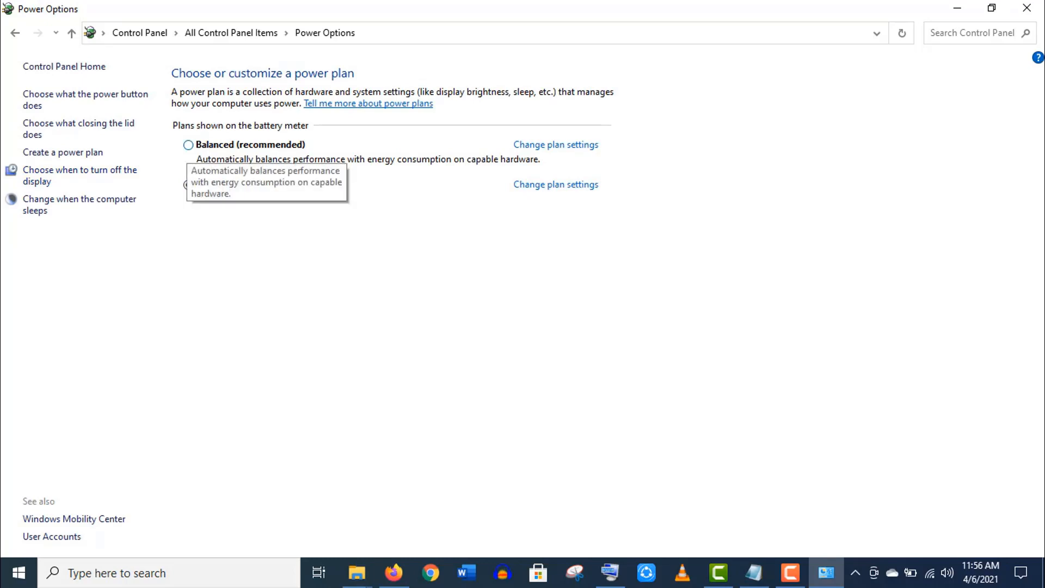
pyautogui.click(187, 144)
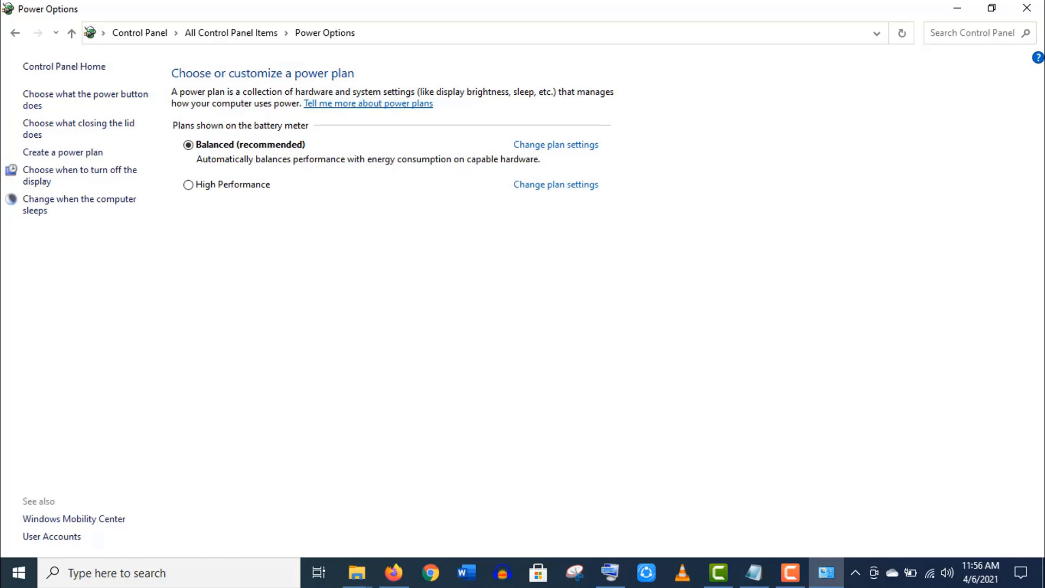
pyautogui.click(1026, 9)
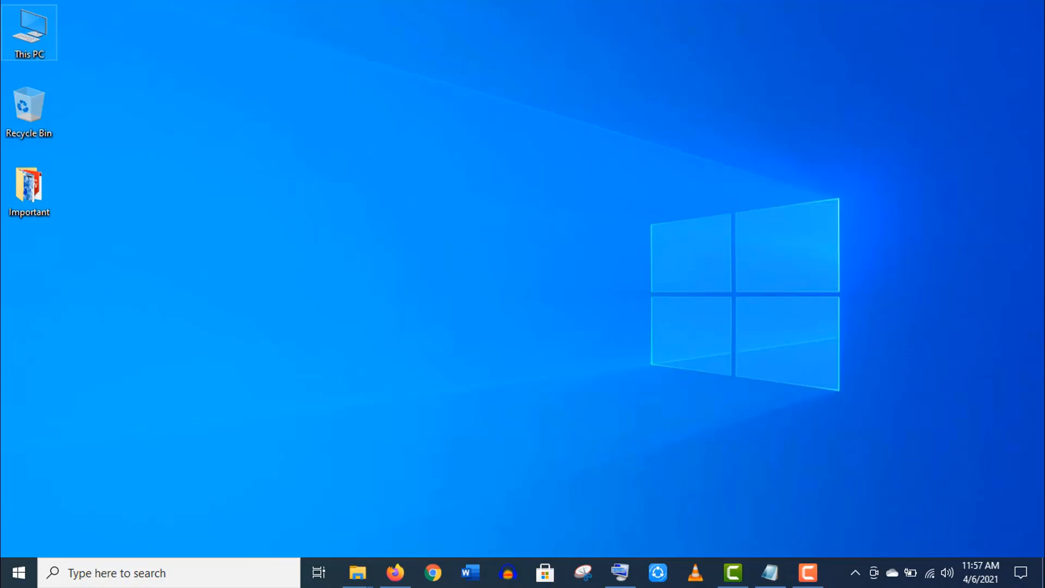
# - Run Disk Cleanup on Local Disk (C:) including system files and Temporary files, and delete them
pyautogui.doubleClick(29, 33)
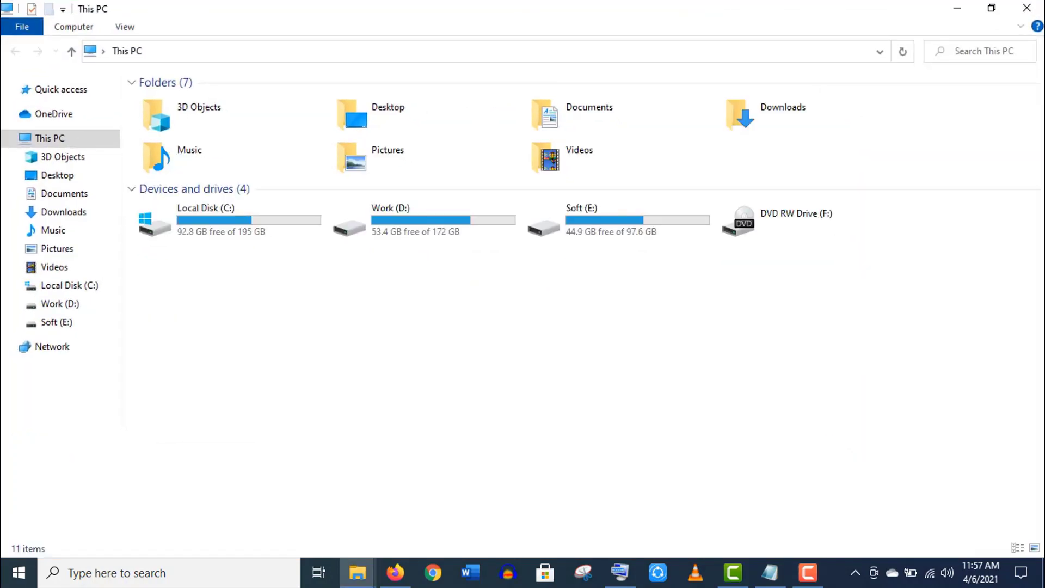
pyautogui.rightClick(254, 205)
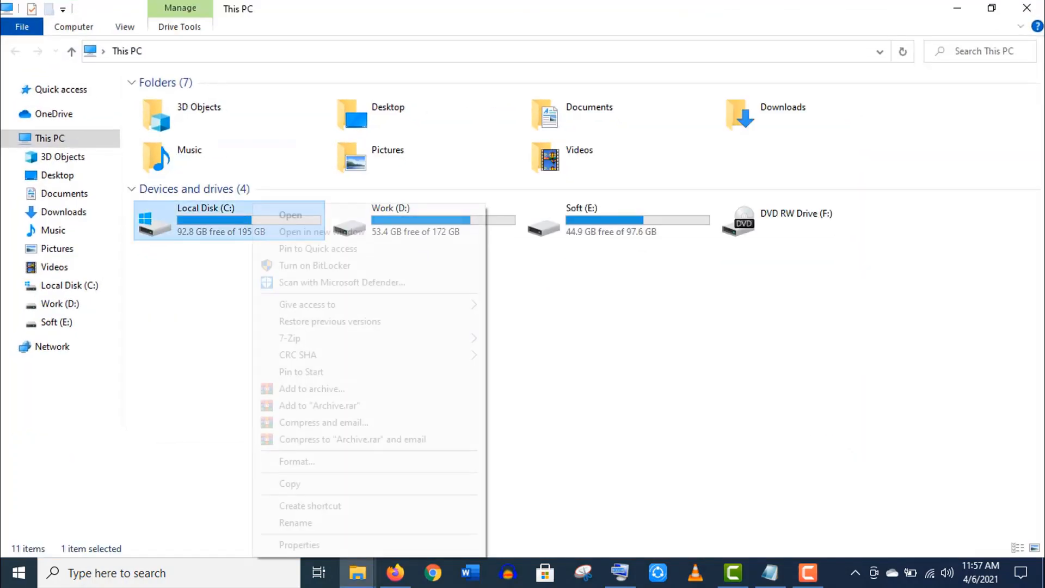
pyautogui.click(299, 544)
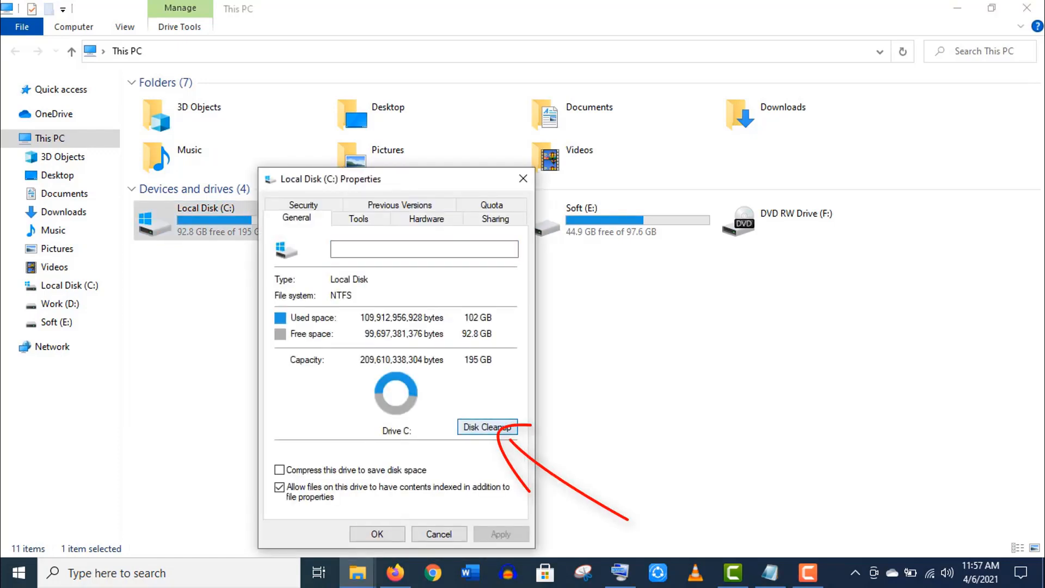
pyautogui.click(487, 427)
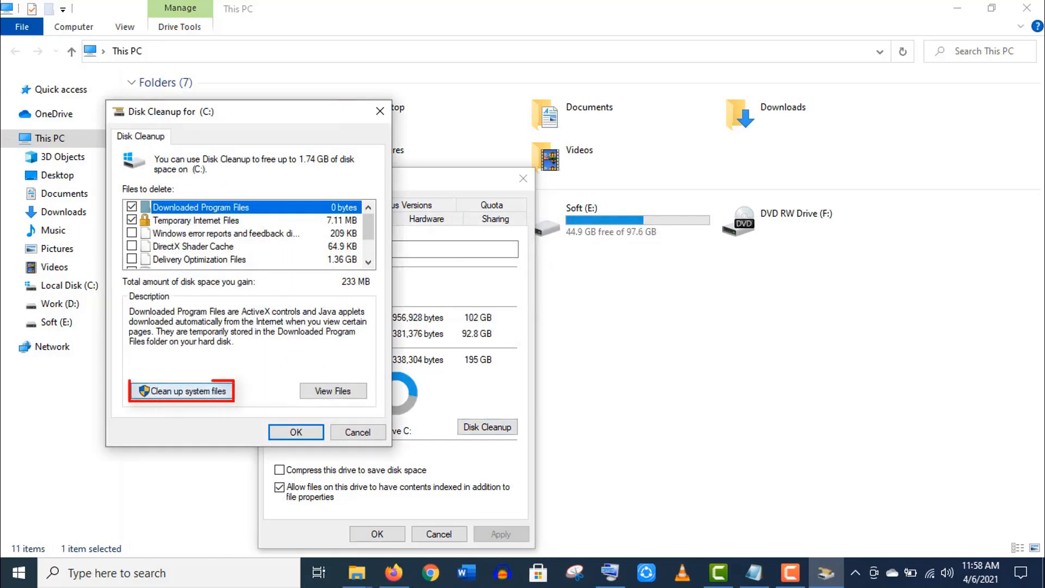
pyautogui.click(182, 391)
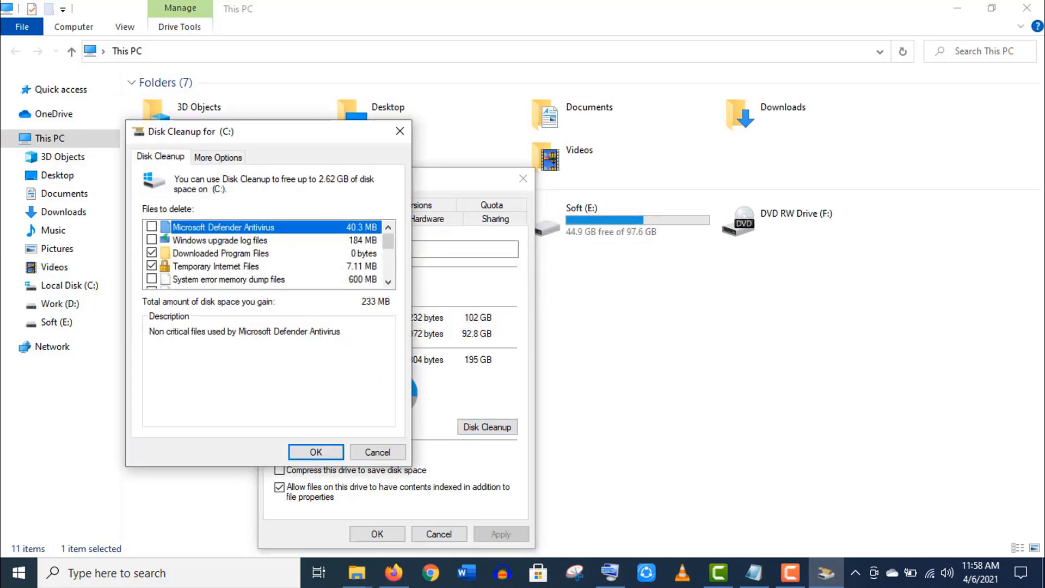
pyautogui.scroll(-4, 268, 253)
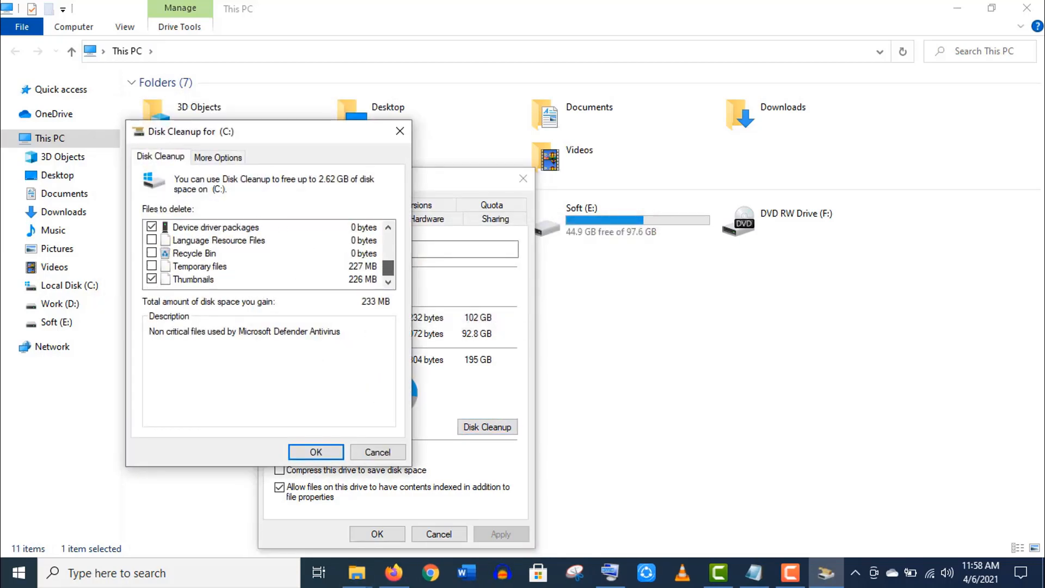
pyautogui.scroll(2, 269, 254)
pyautogui.scroll(-1, 268, 253)
pyautogui.scroll(-1, 269, 254)
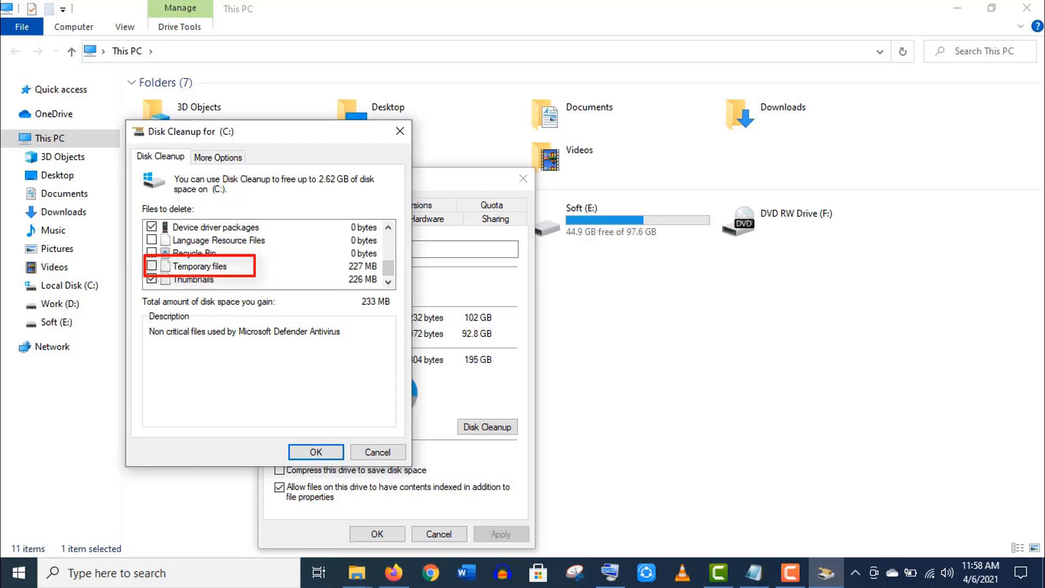
pyautogui.click(151, 266)
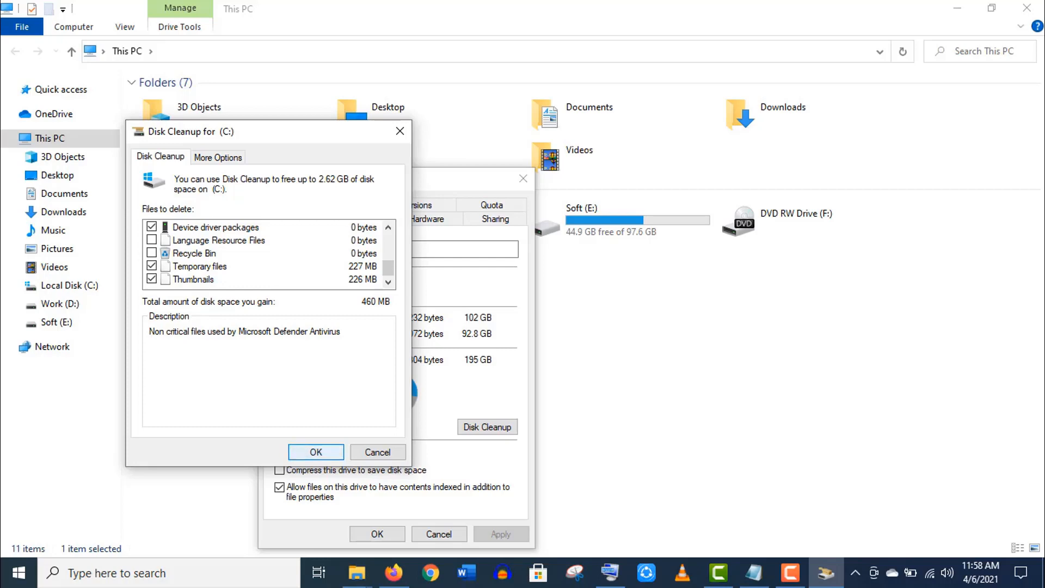
pyautogui.press('Return')
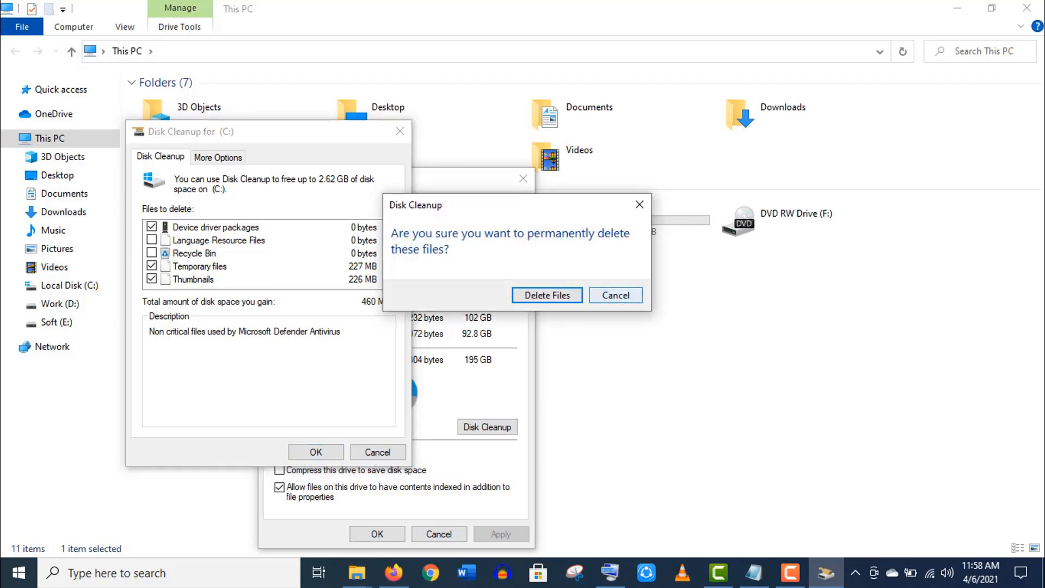
pyautogui.press('Return')
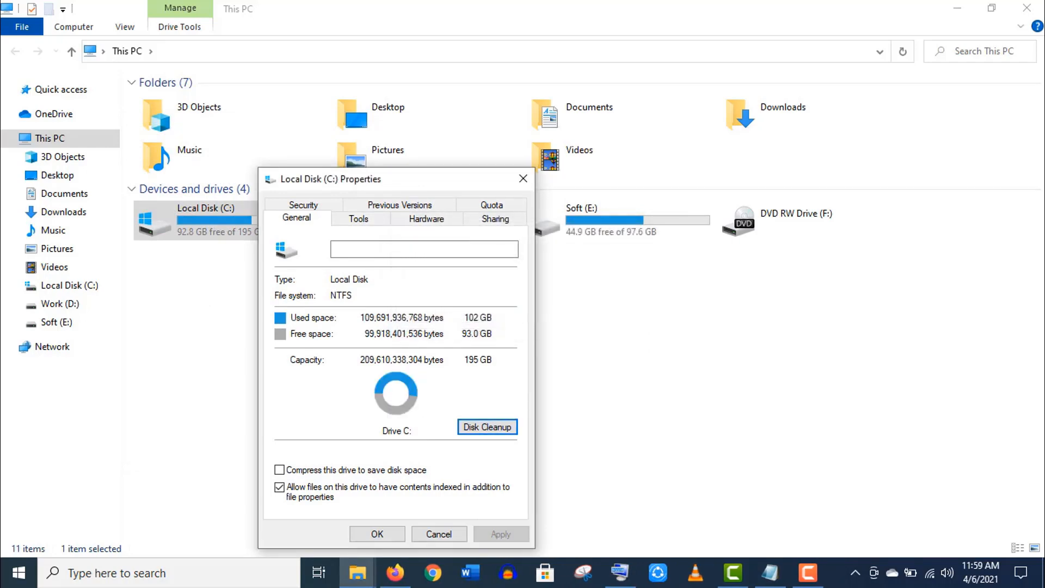
# - Close the drive windows and open the Windows Temp folder via Run, granting permission
pyautogui.click(523, 178)
pyautogui.click(1026, 7)
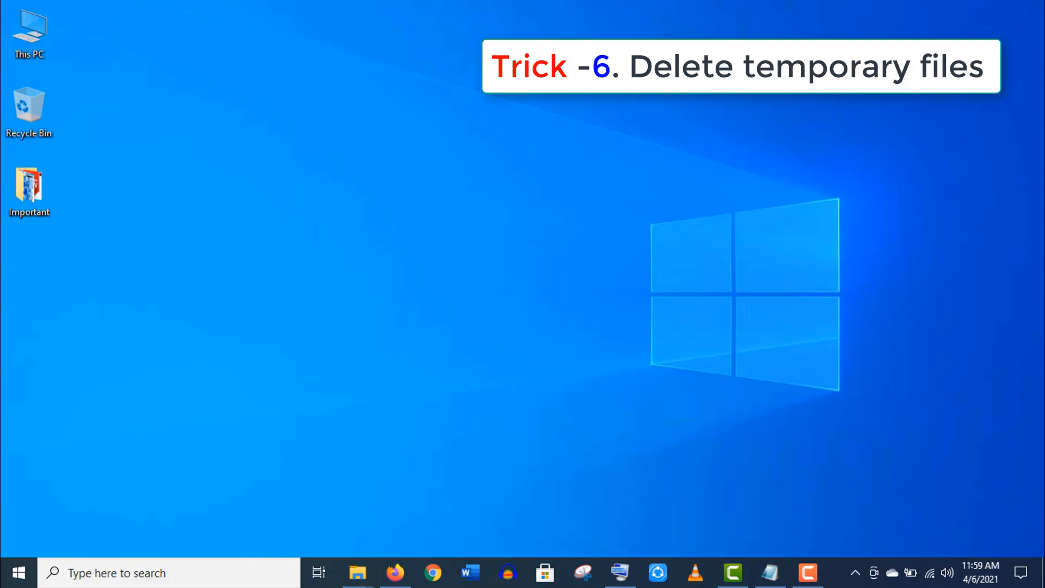
pyautogui.click(122, 572)
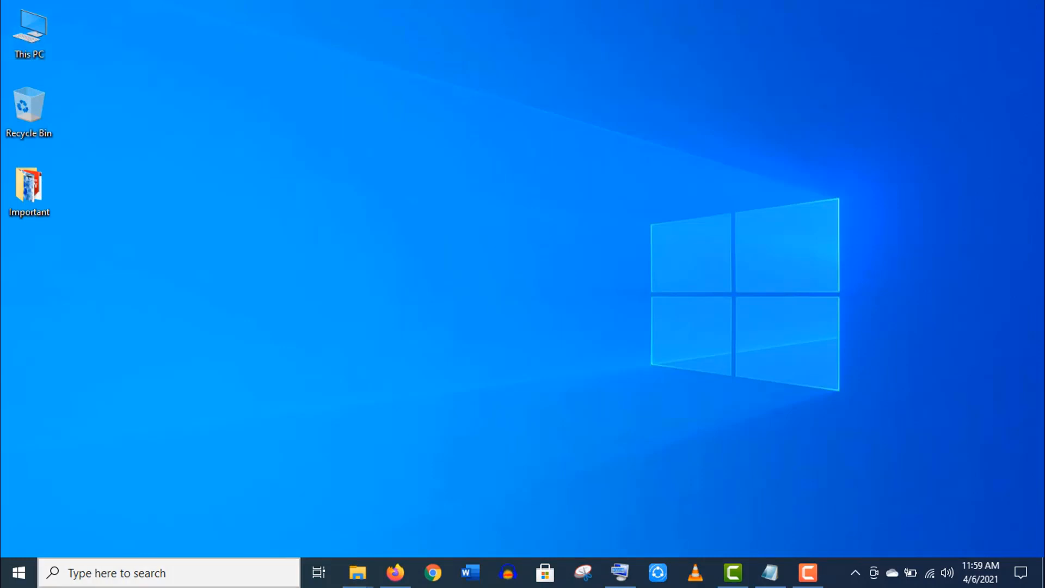
pyautogui.write('run')
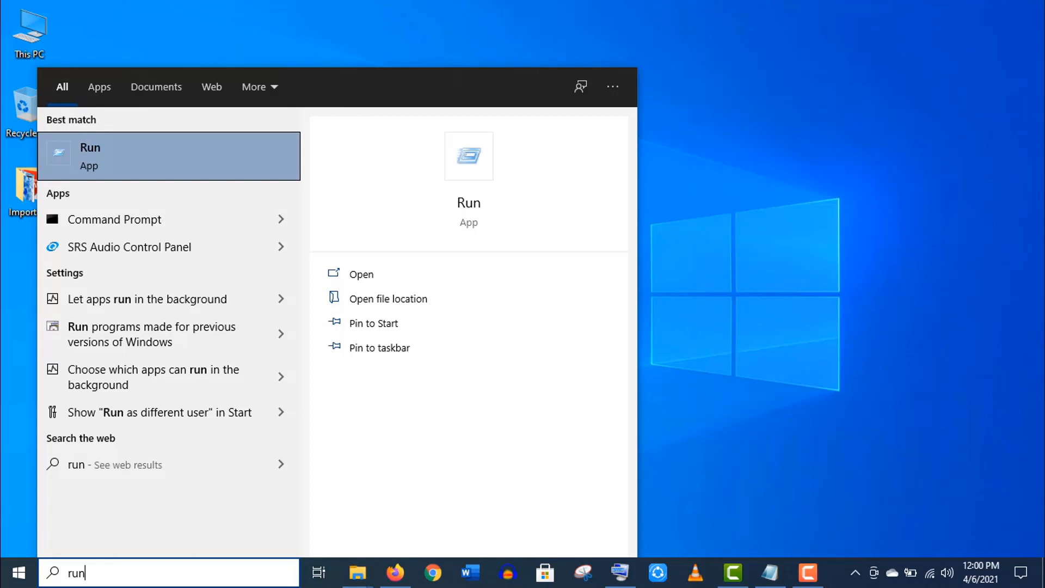
pyautogui.press('Return')
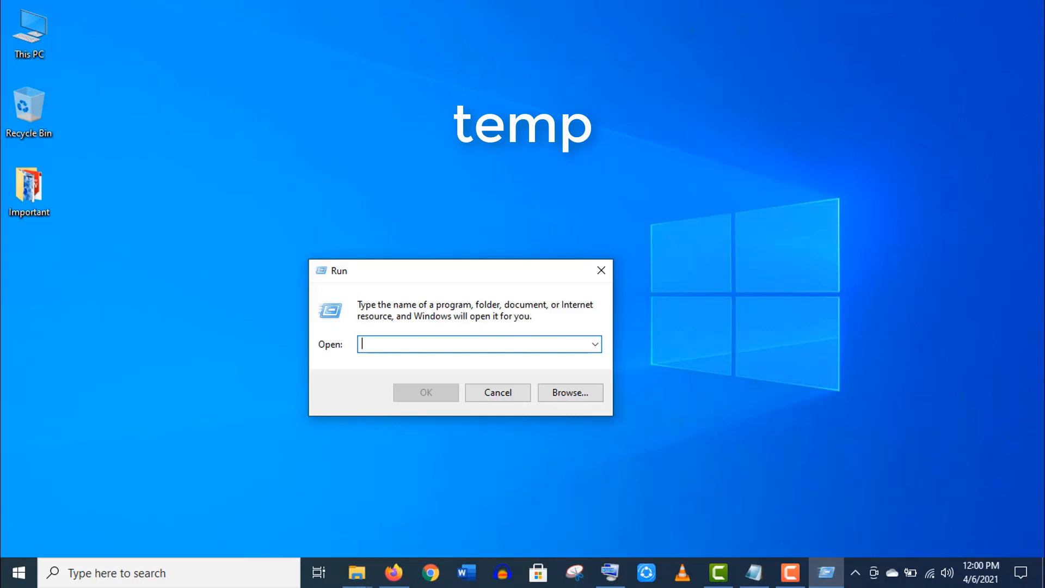
pyautogui.write('temp')
pyautogui.press('Return')
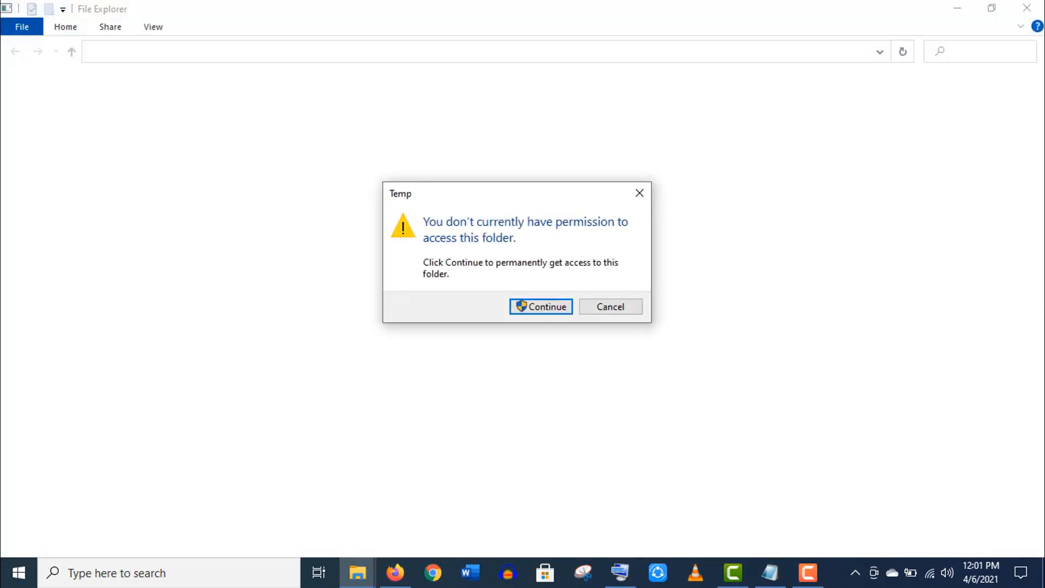
pyautogui.press('Return')
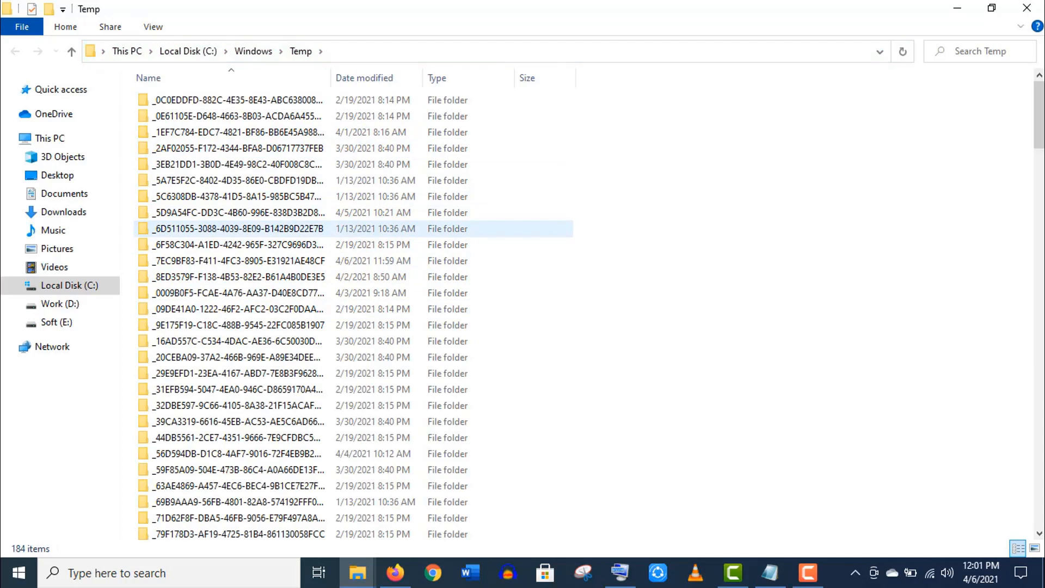
# - Permanently delete all 184 Temp items including protected folders, close the folder, and reopen Run
pyautogui.hotkey('ctrl', 'a')
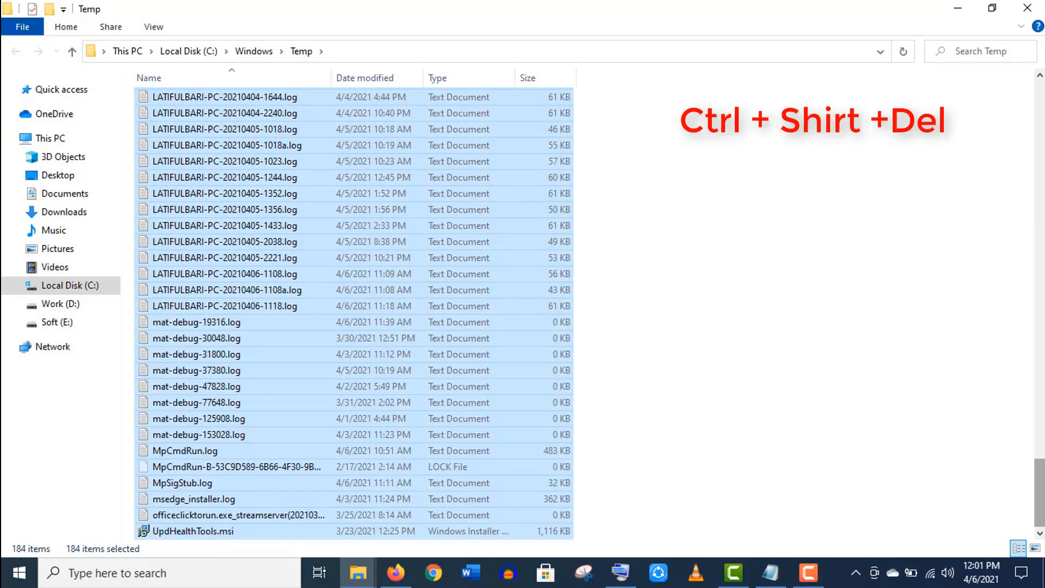
pyautogui.hotkey('shift', 'Delete')
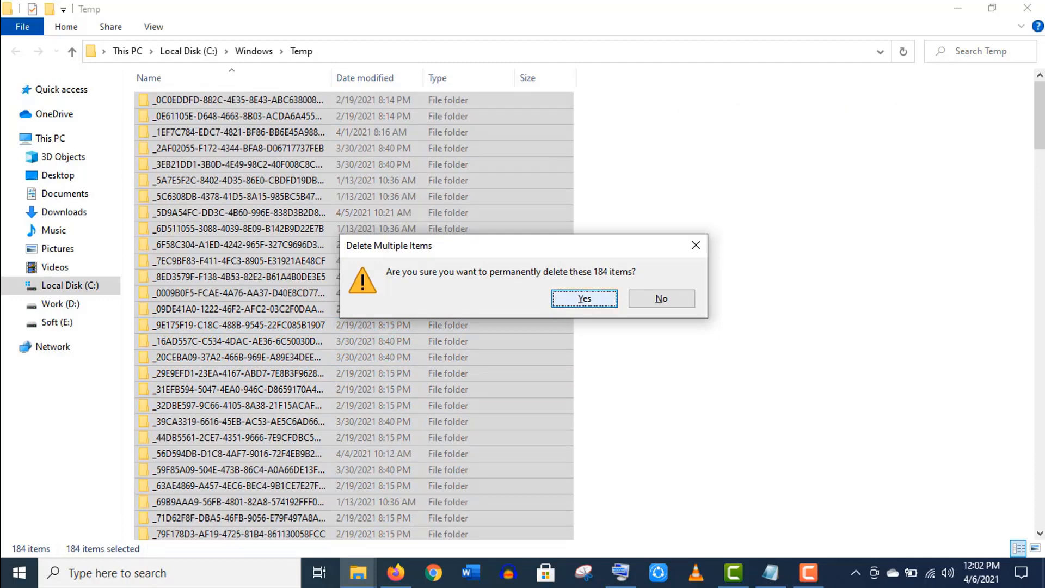
pyautogui.press('Return')
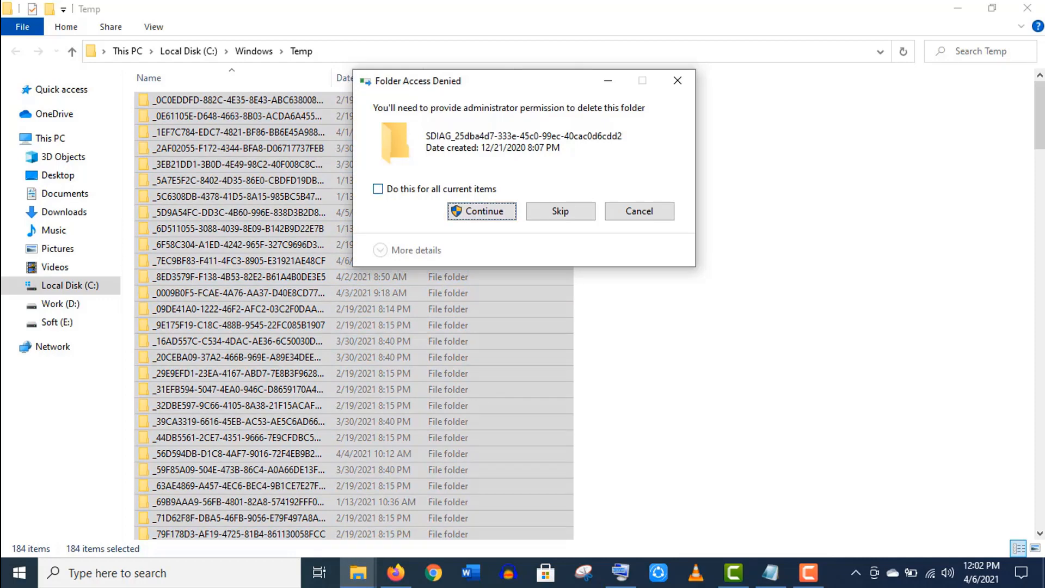
pyautogui.hotkey('shift', 'Tab')
pyautogui.press('space')
pyautogui.press('Tab')
pyautogui.press('Return')
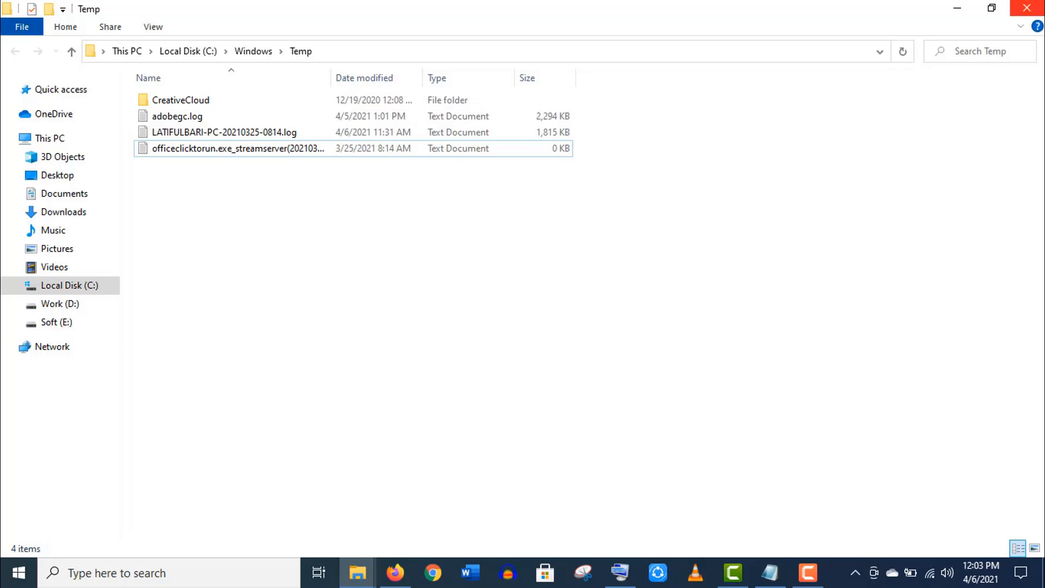
pyautogui.hotkey('alt', 'F4')
pyautogui.press('super+r')
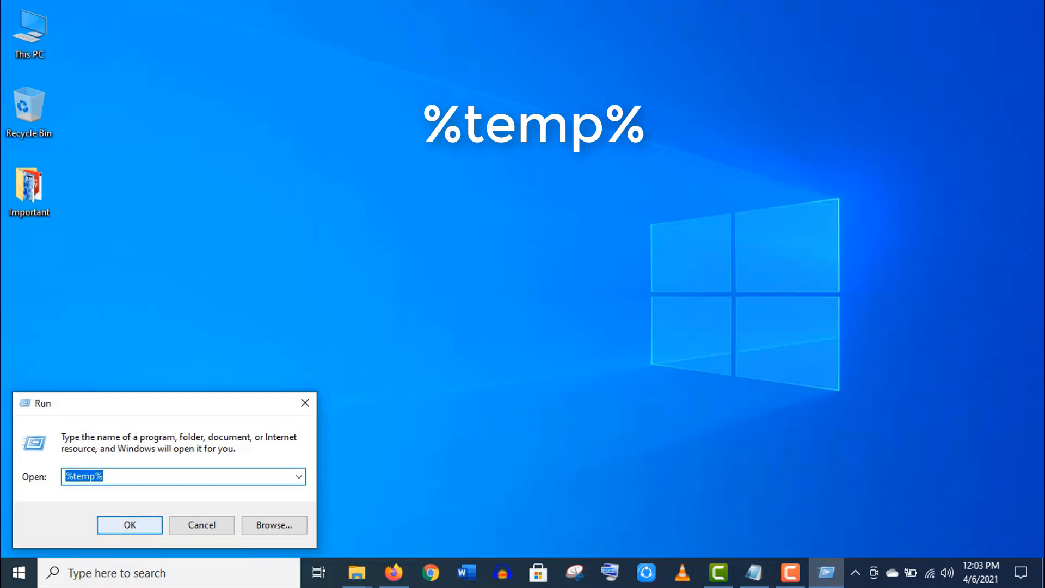
# - Open %temp% and permanently delete all 1,756 items in the user Temp folder
pyautogui.press('Return')
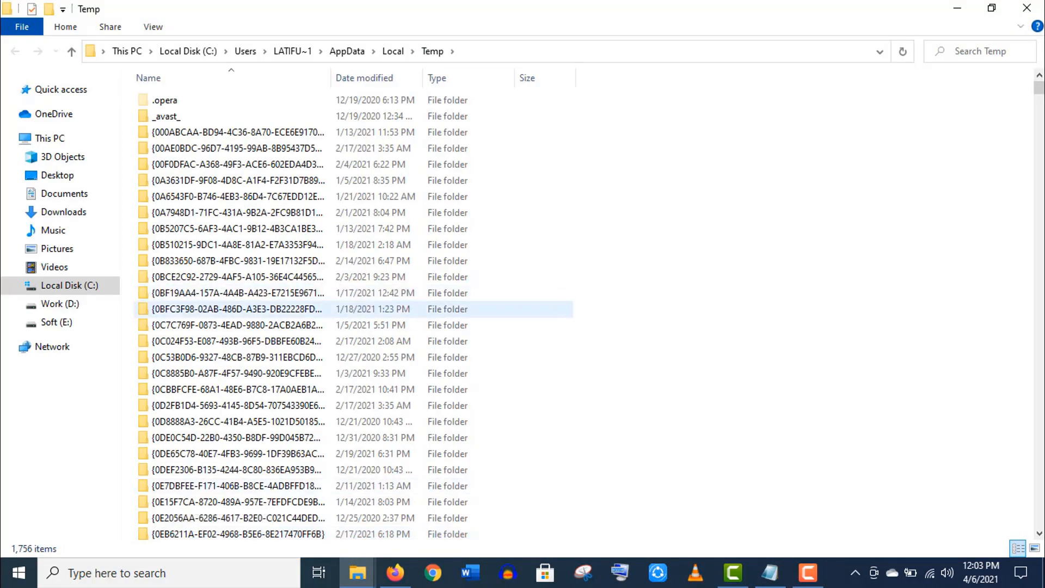
pyautogui.hotkey('ctrl', 'a')
pyautogui.hotkey('shift', 'Delete')
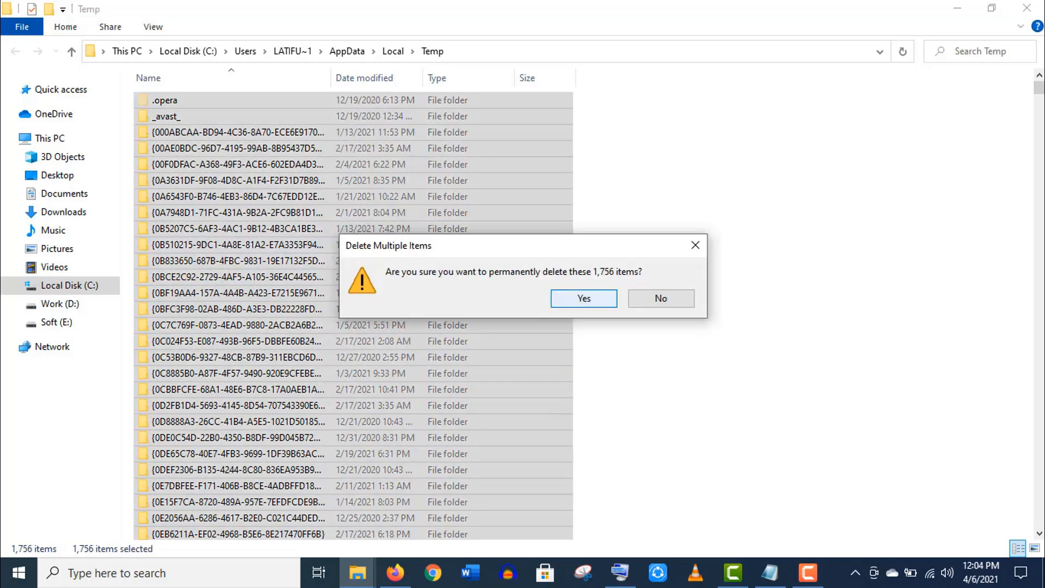
pyautogui.press('Return')
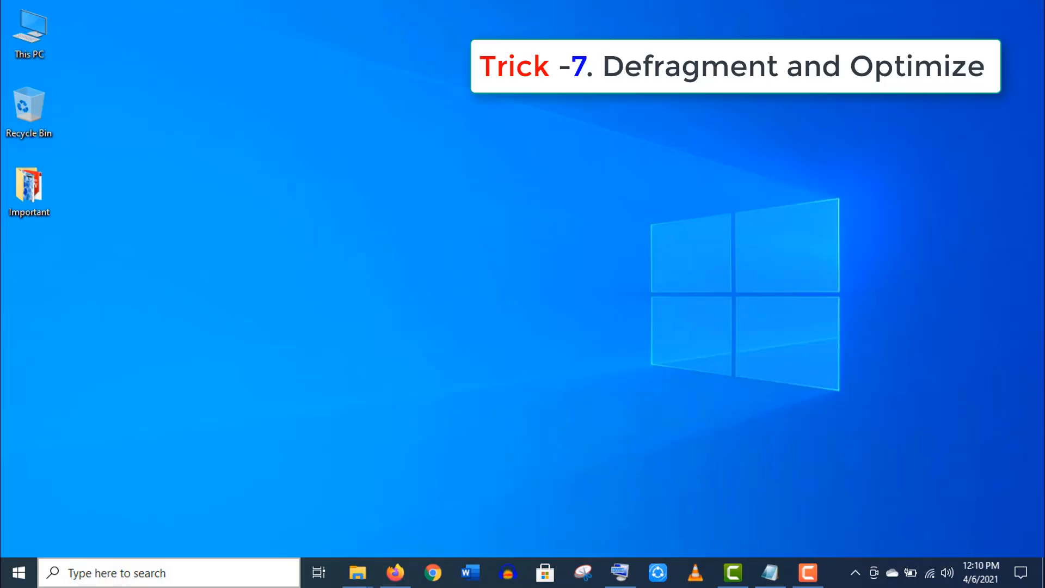
# - In Defragment and Optimize Drives, optimize the C: drive, then close the optimizer
pyautogui.press('super+s')
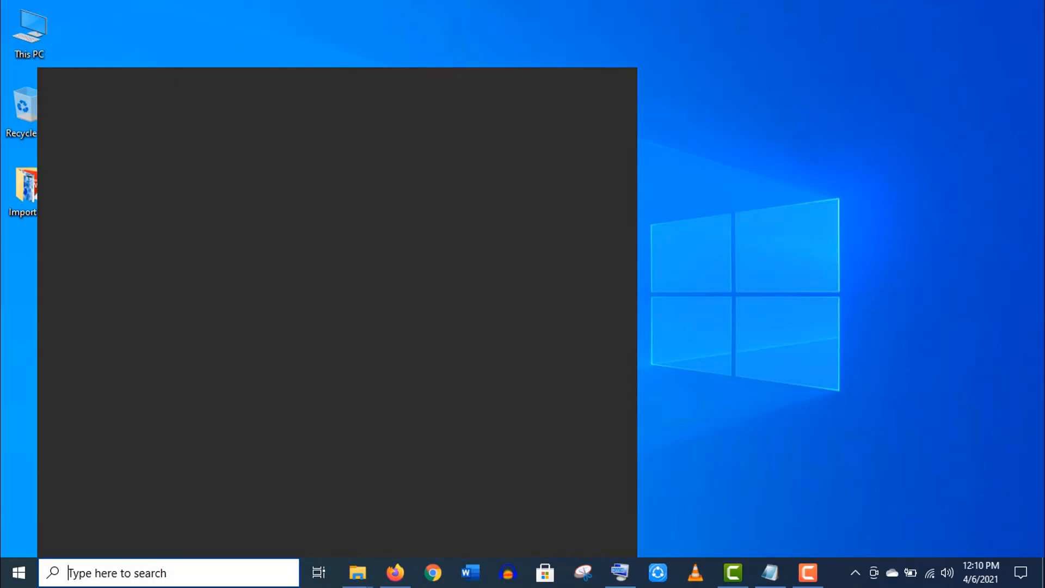
pyautogui.write('defragment and Optimize Drives')
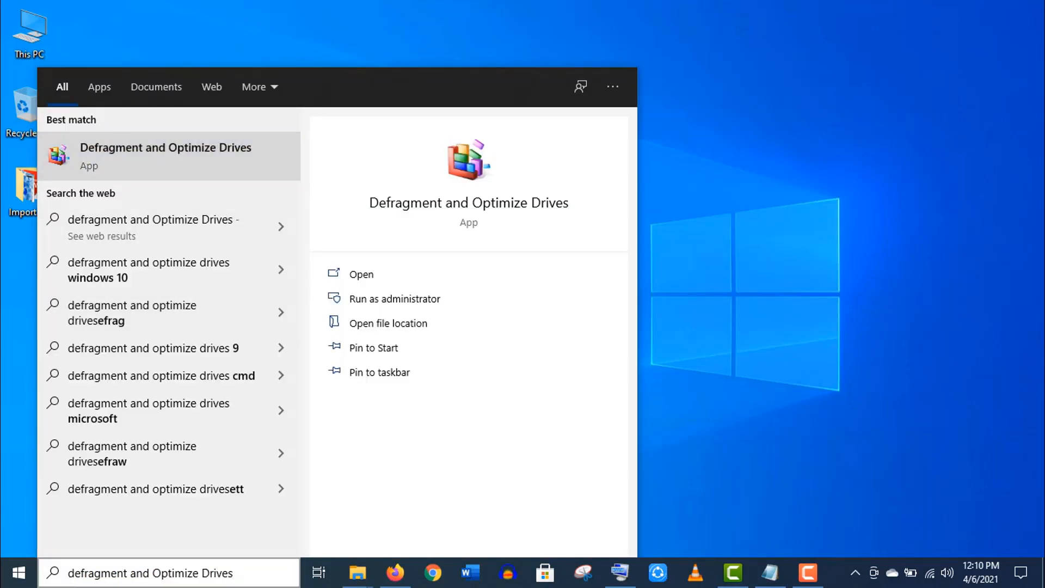
pyautogui.press('Return')
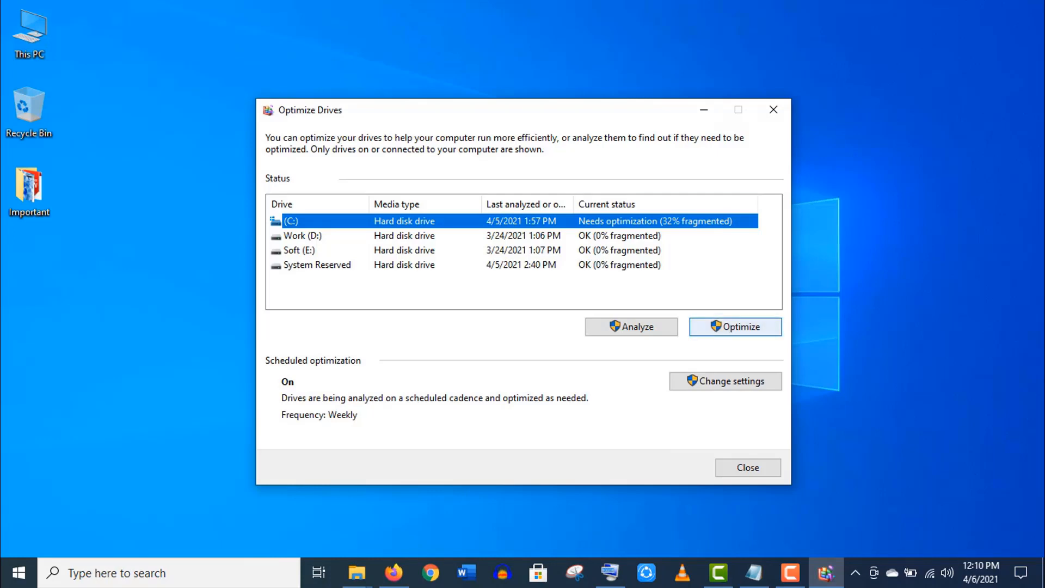
pyautogui.press('Down')
pyautogui.press('Up')
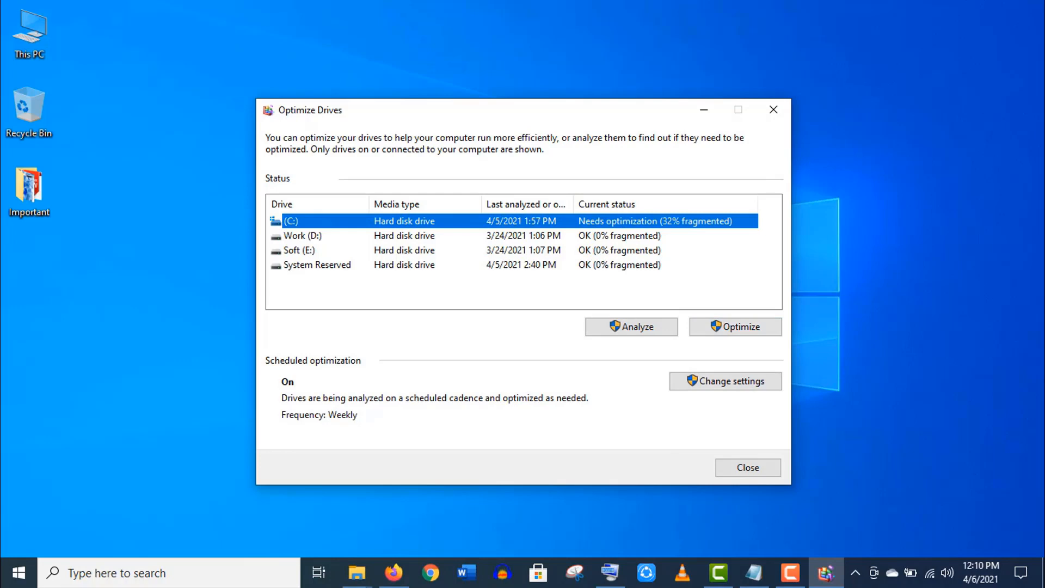
pyautogui.hotkey('alt', 'F4')
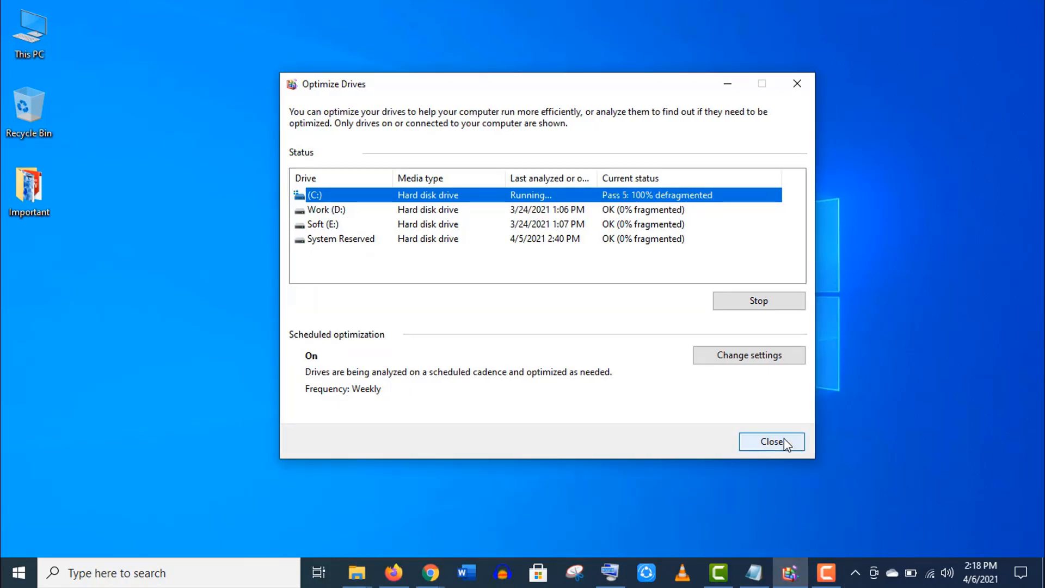
pyautogui.click(771, 441)
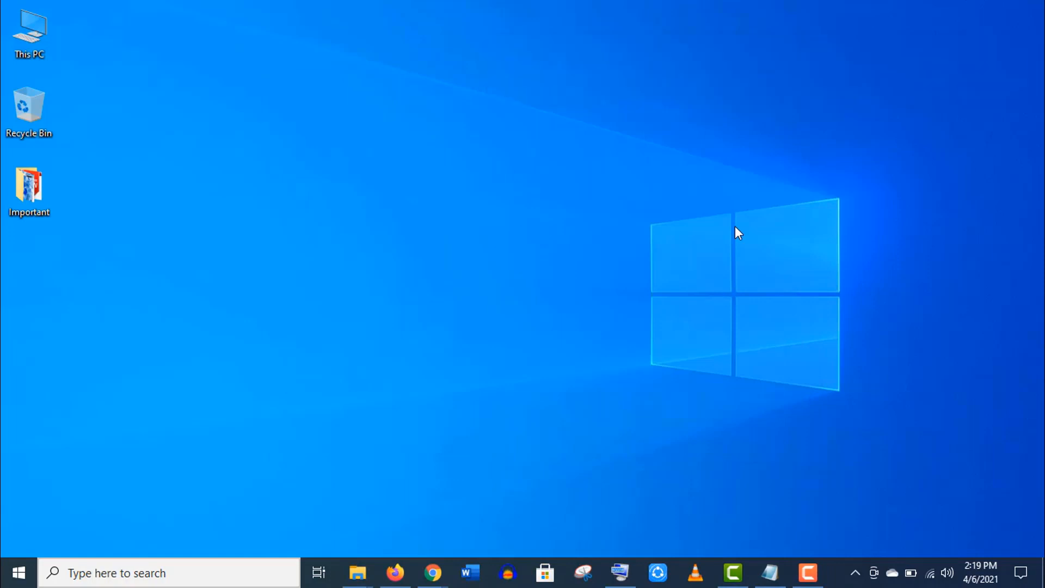
# - Reach the advanced System Properties via Settings > System > About
pyautogui.press('super+s')
pyautogui.write('settings')
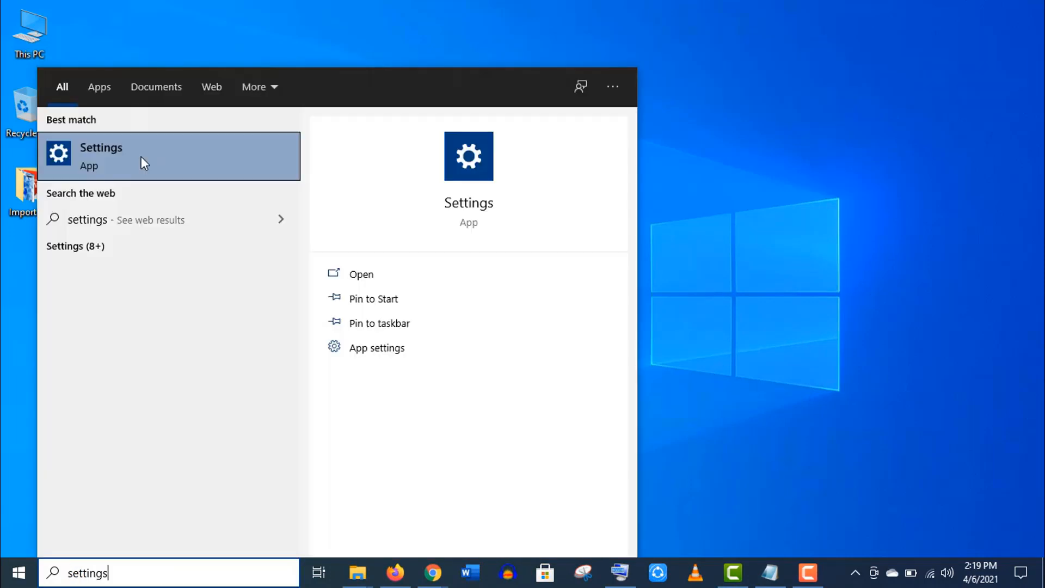
pyautogui.click(141, 157)
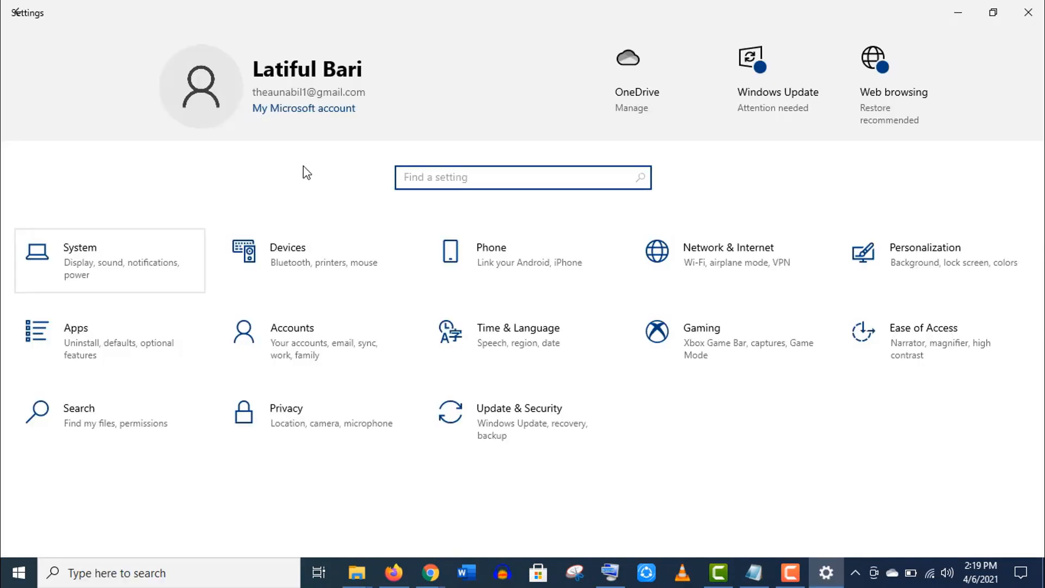
pyautogui.click(162, 240)
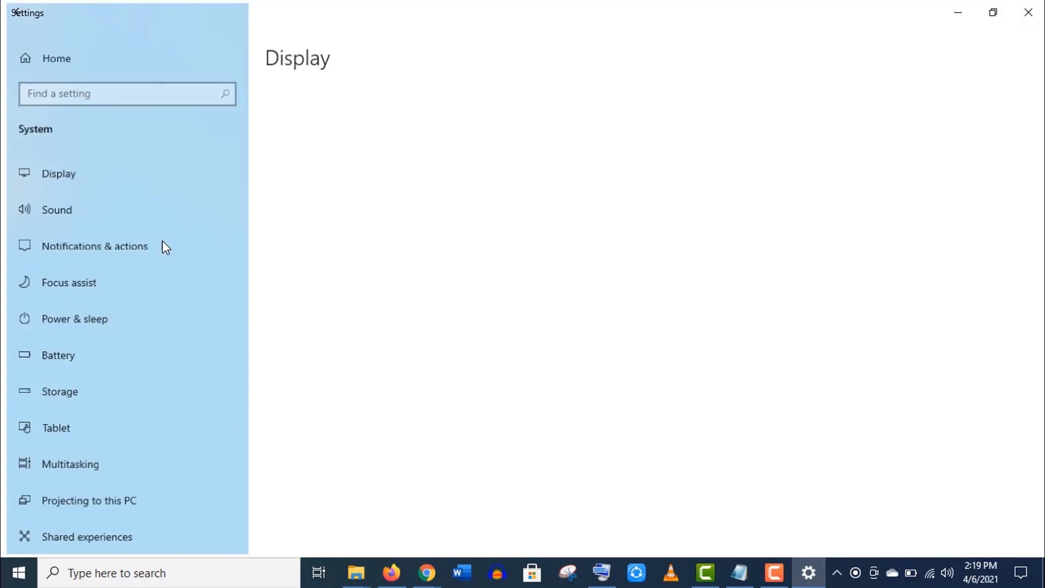
pyautogui.moveTo(241, 221); pyautogui.dragTo(228, 460)
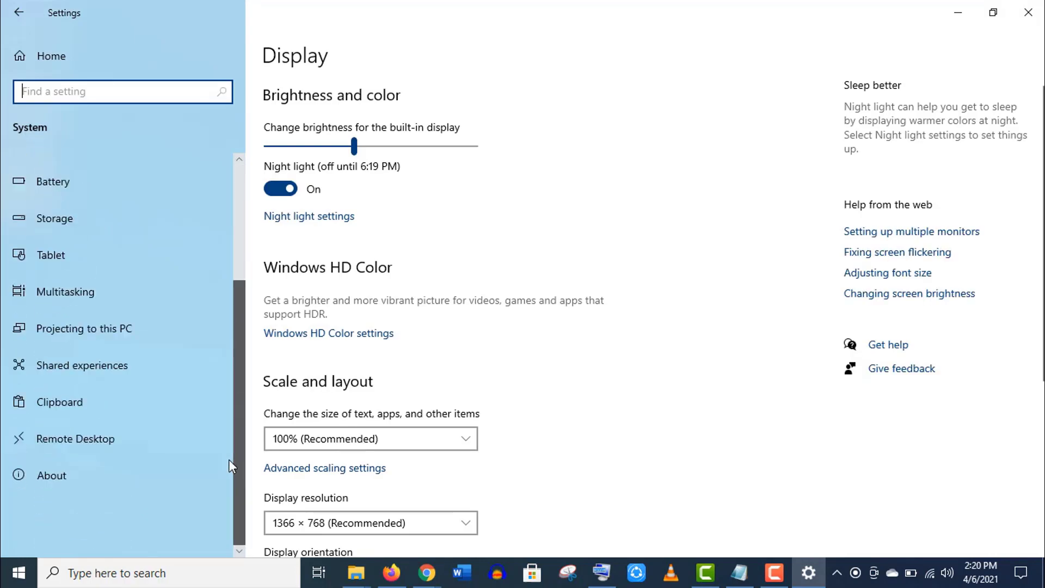
pyautogui.click(43, 482)
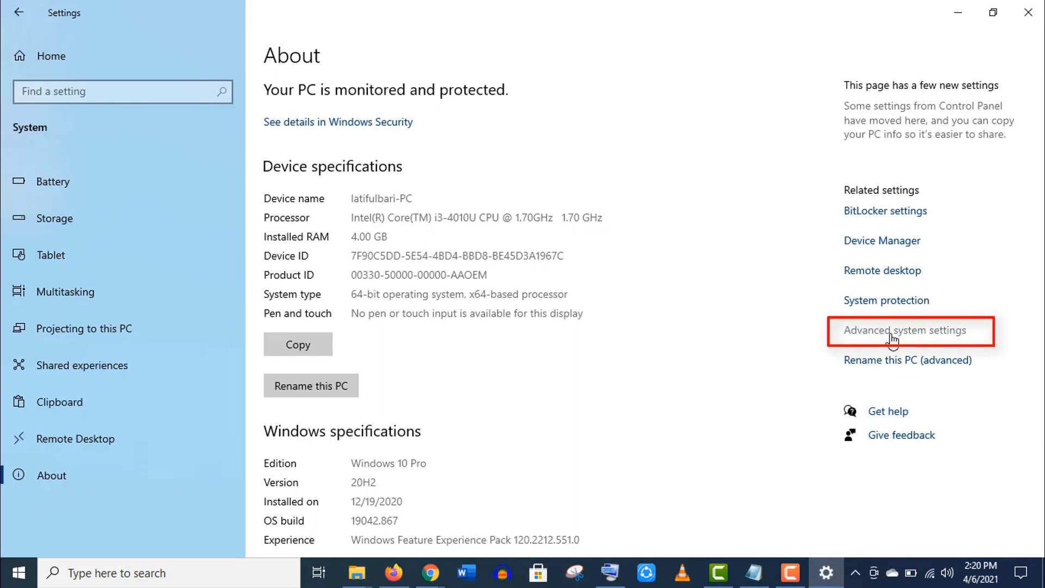
pyautogui.click(892, 331)
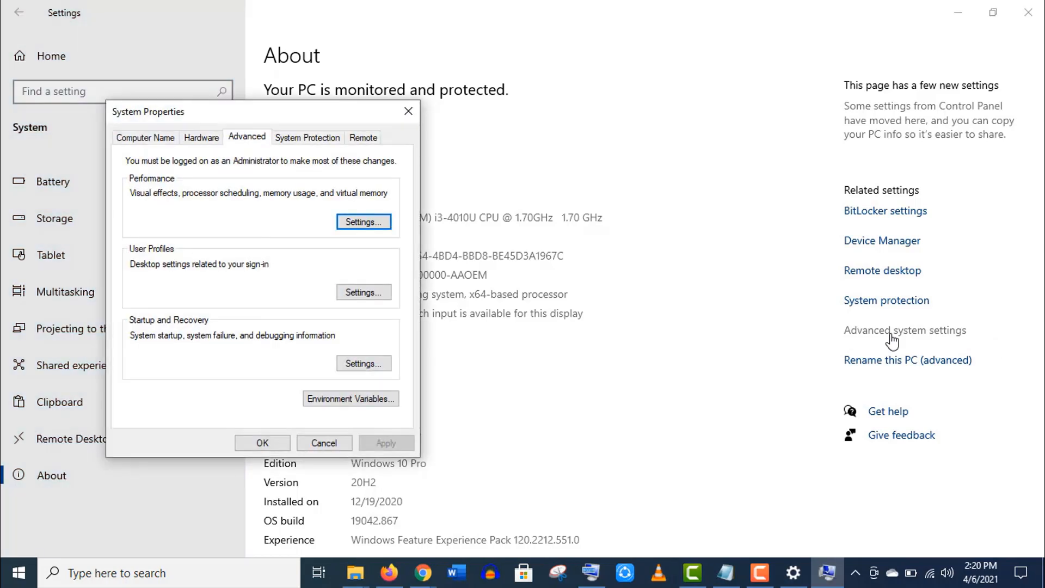
pyautogui.click(958, 11)
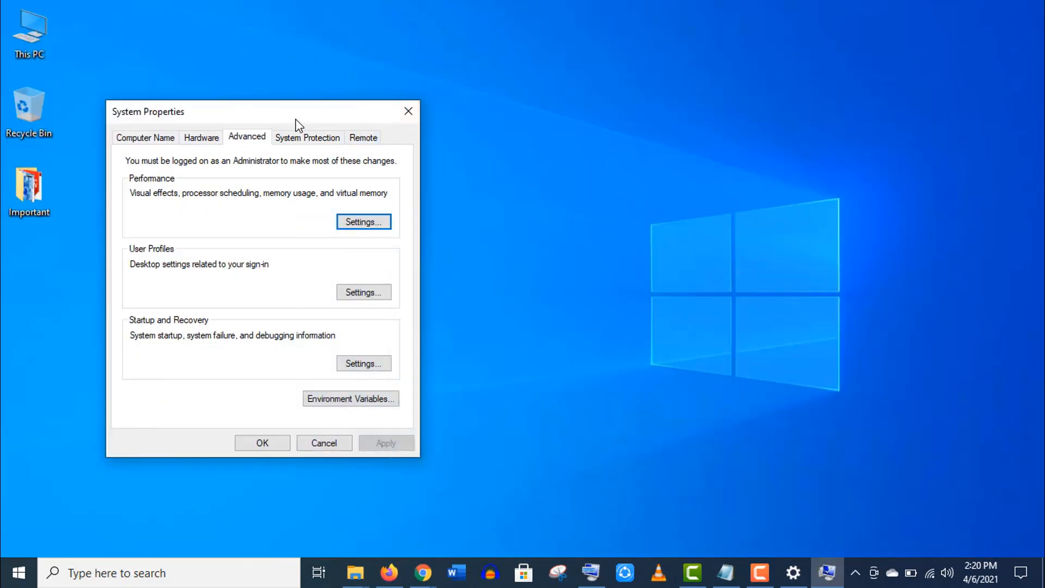
pyautogui.moveTo(296, 120); pyautogui.dragTo(538, 83)
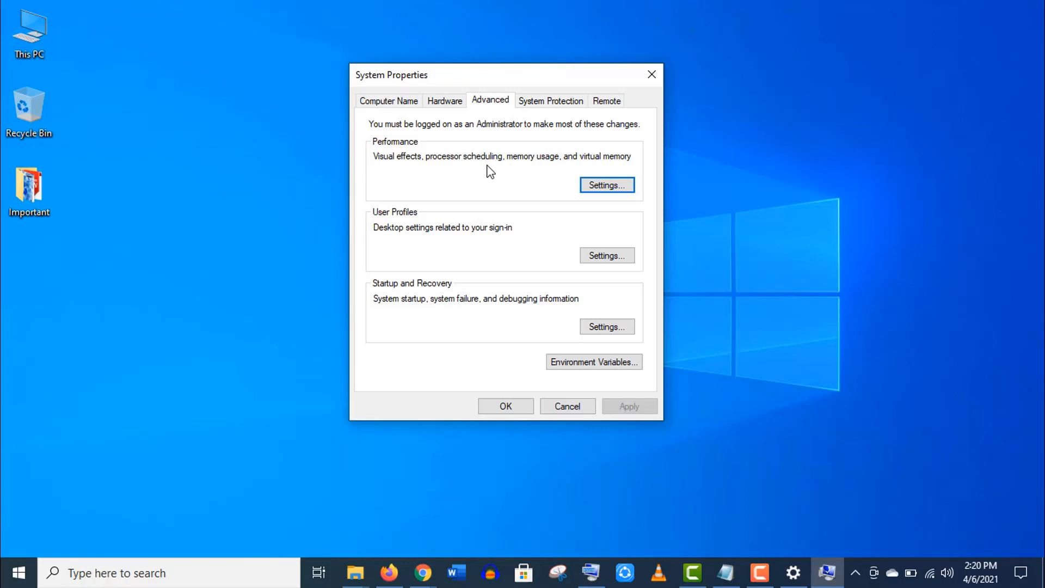
# - Set visual effects to Adjust for best performance keeping the pointer shadow, confirm, and close System Properties
pyautogui.click(593, 186)
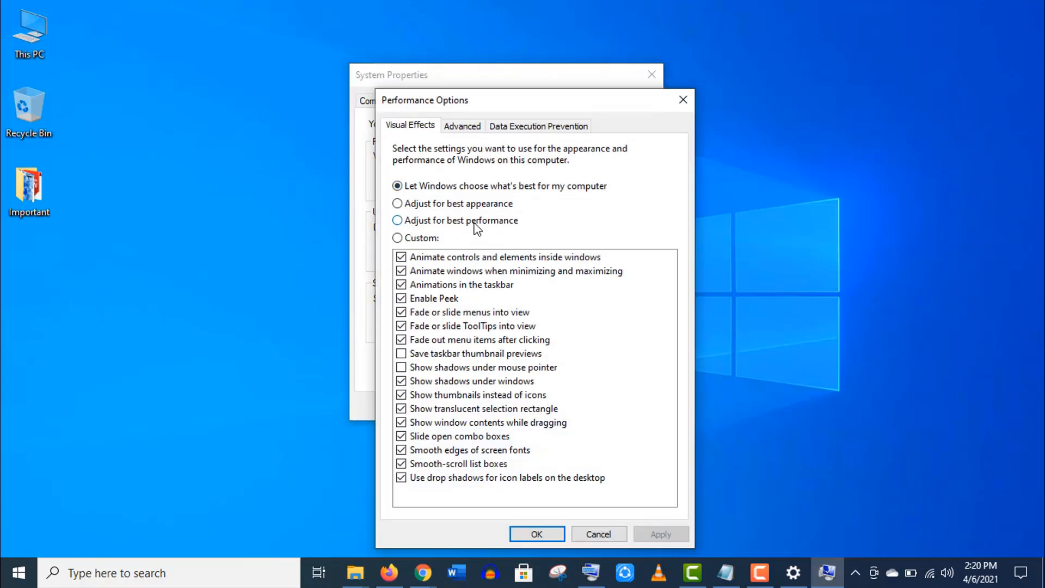
pyautogui.click(478, 222)
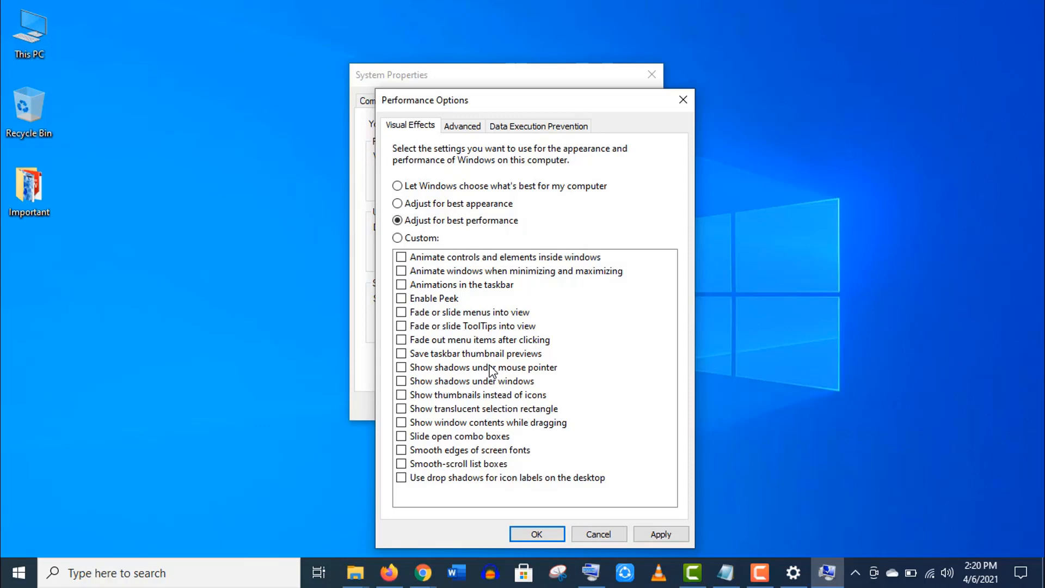
pyautogui.click(489, 366)
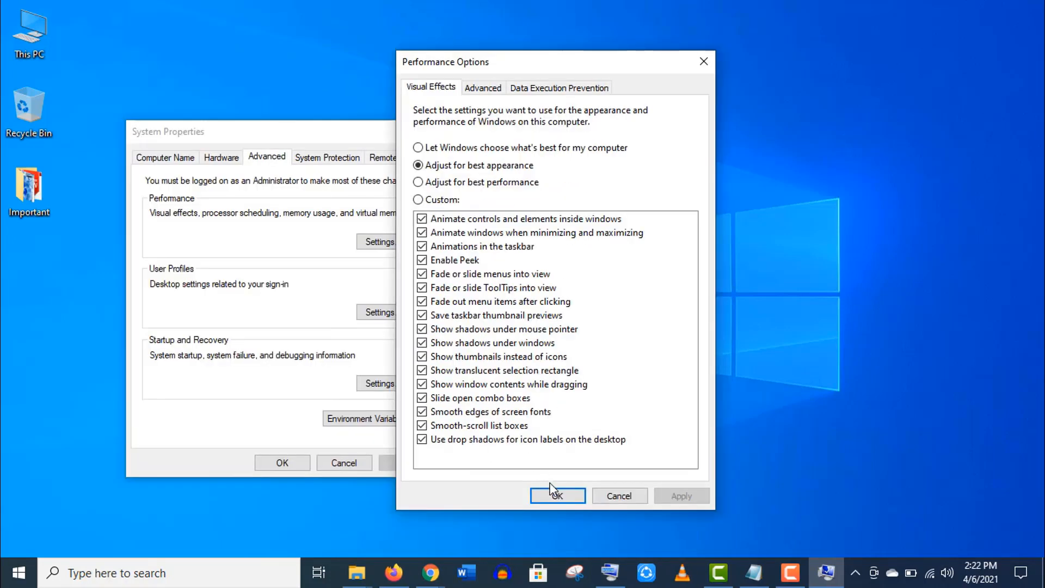
pyautogui.click(552, 490)
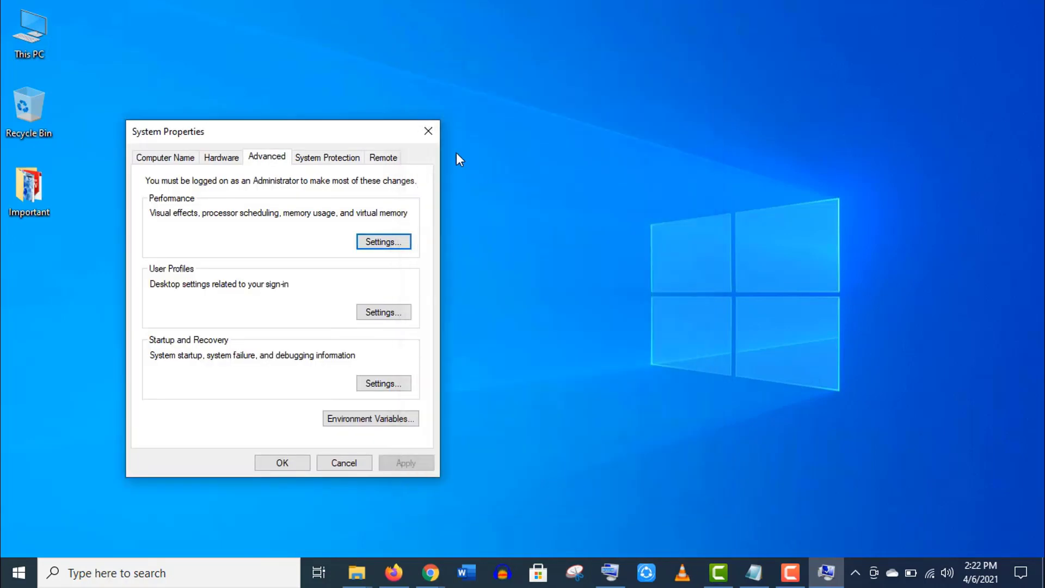
pyautogui.click(424, 138)
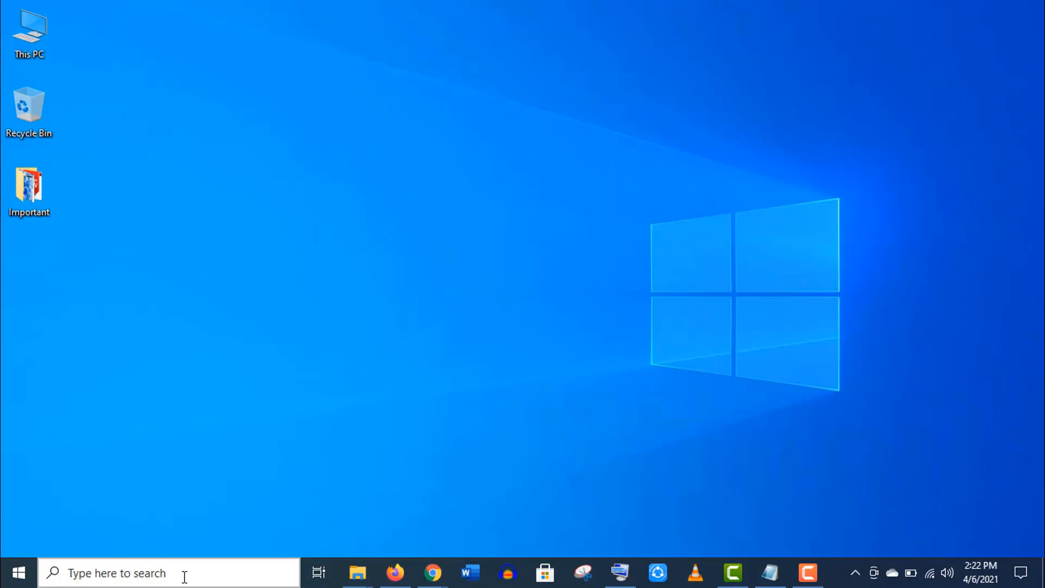
# - Open the Colors transparency settings, leave transparency effects off, and close Settings
pyautogui.click(183, 576)
pyautogui.write('make start, taskbar, and Action Center transparent')
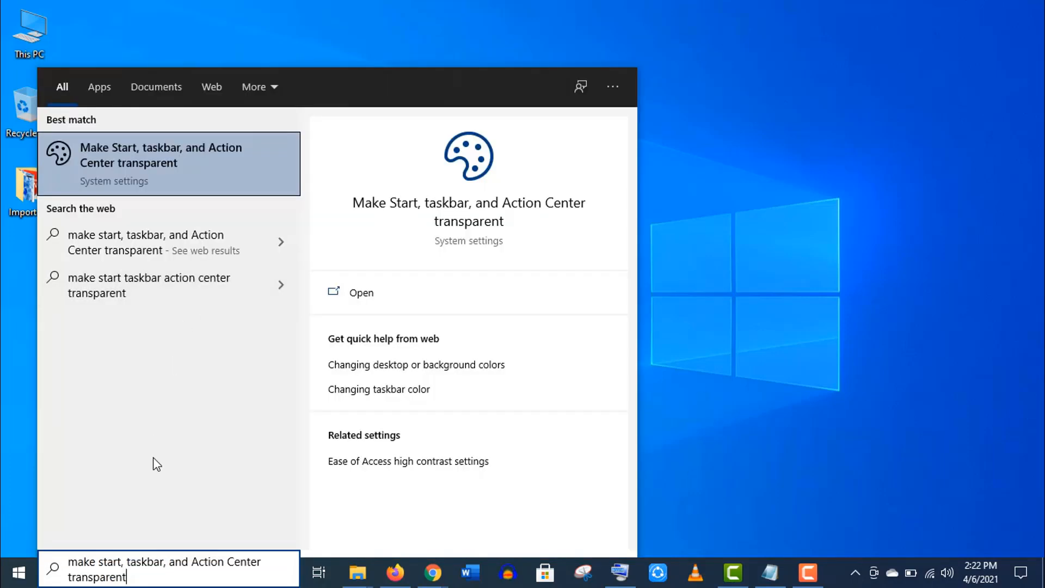
pyautogui.click(187, 161)
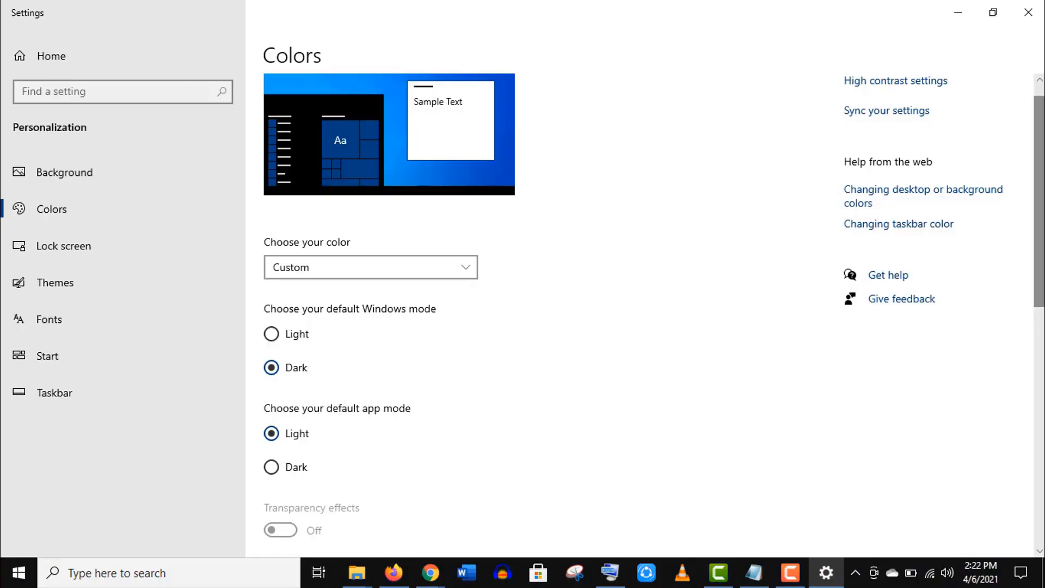
pyautogui.scroll(-2, 522, 310)
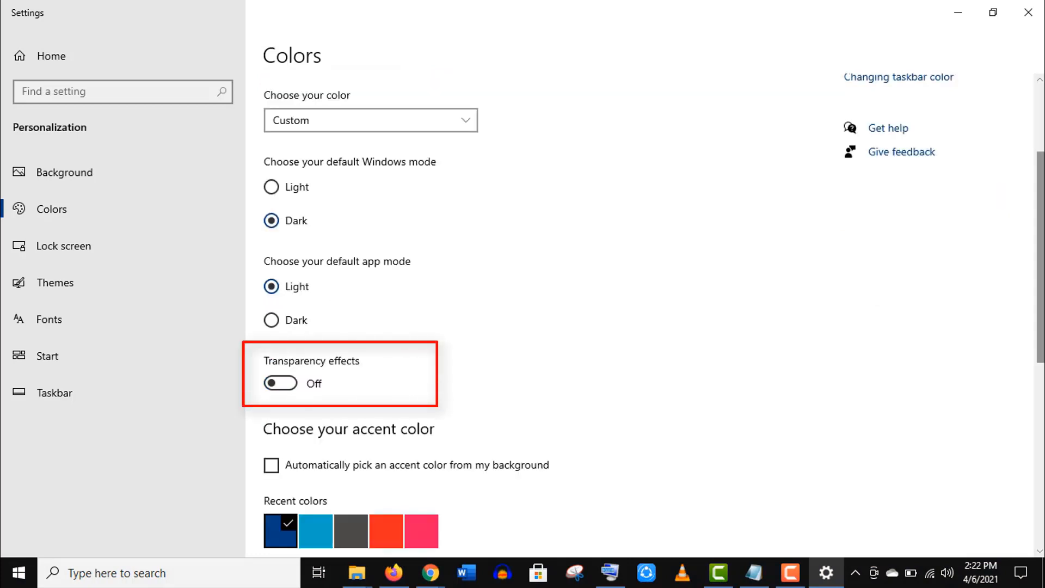
pyautogui.scroll(2, 675, 250)
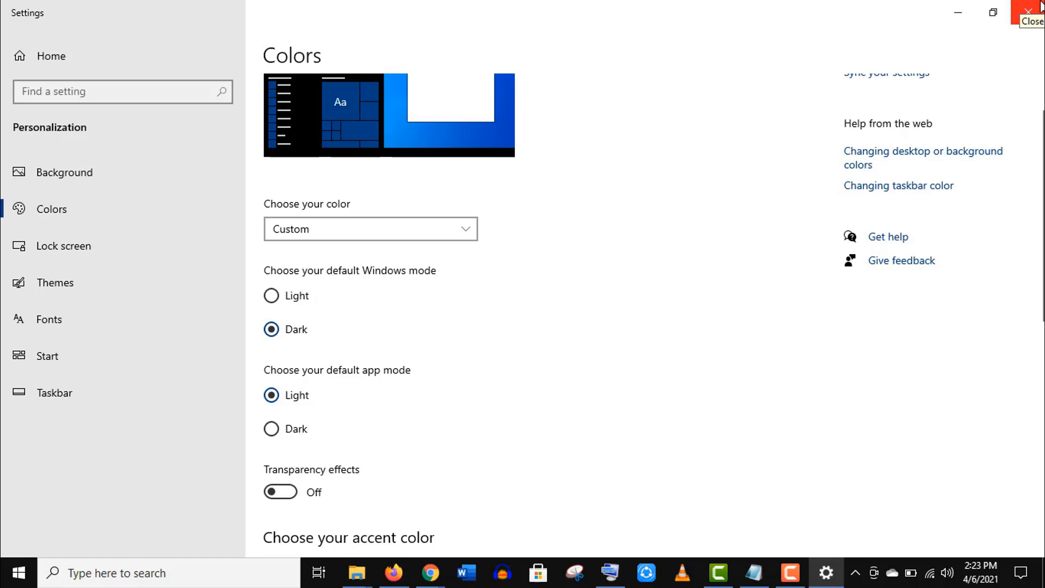
pyautogui.click(1030, 8)
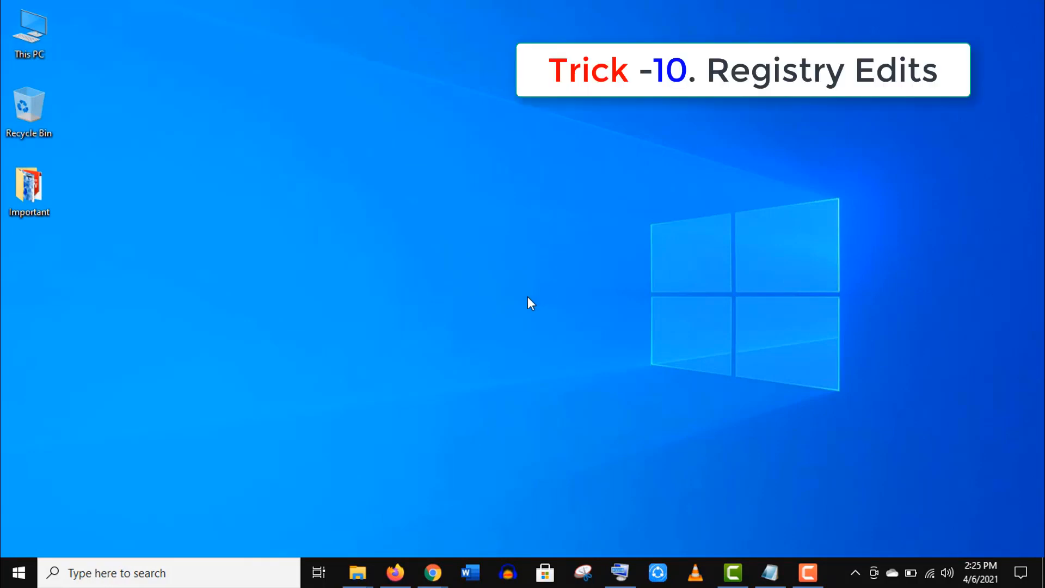
# - Launch Registry Editor via the regedit Run command
pyautogui.press('super+r')
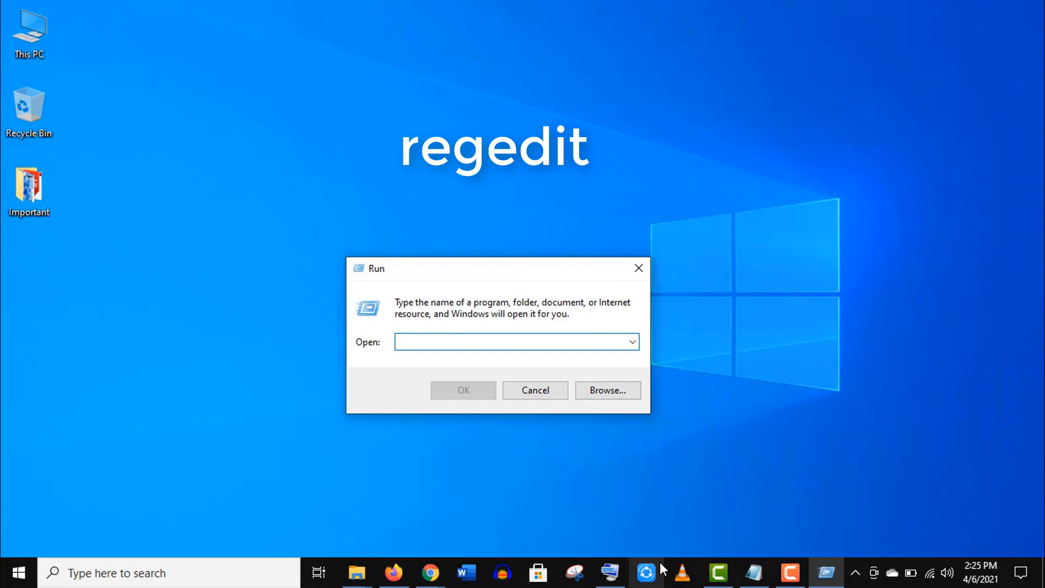
pyautogui.write('regedit')
pyautogui.click(459, 342)
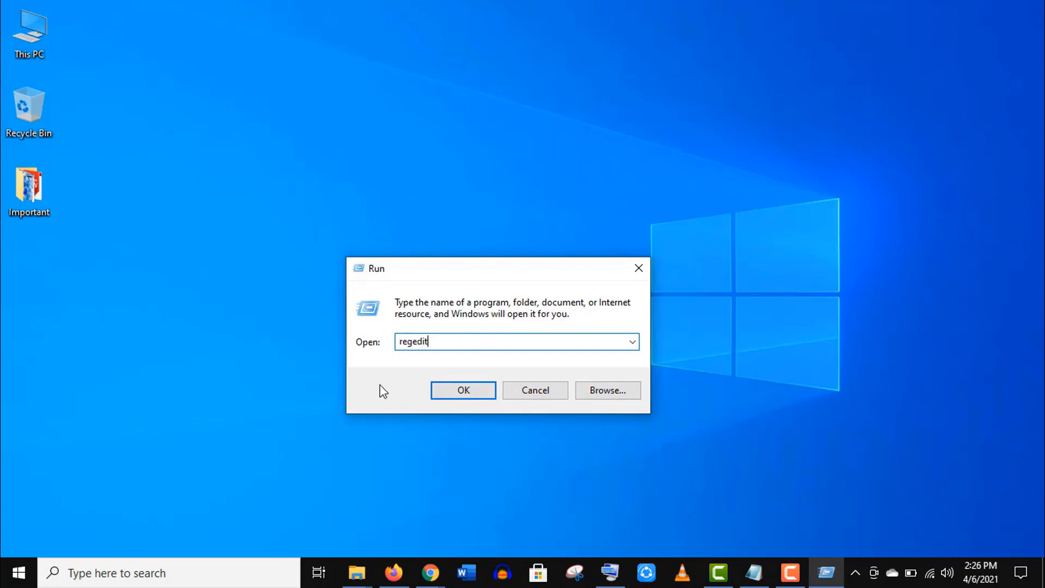
pyautogui.click(443, 393)
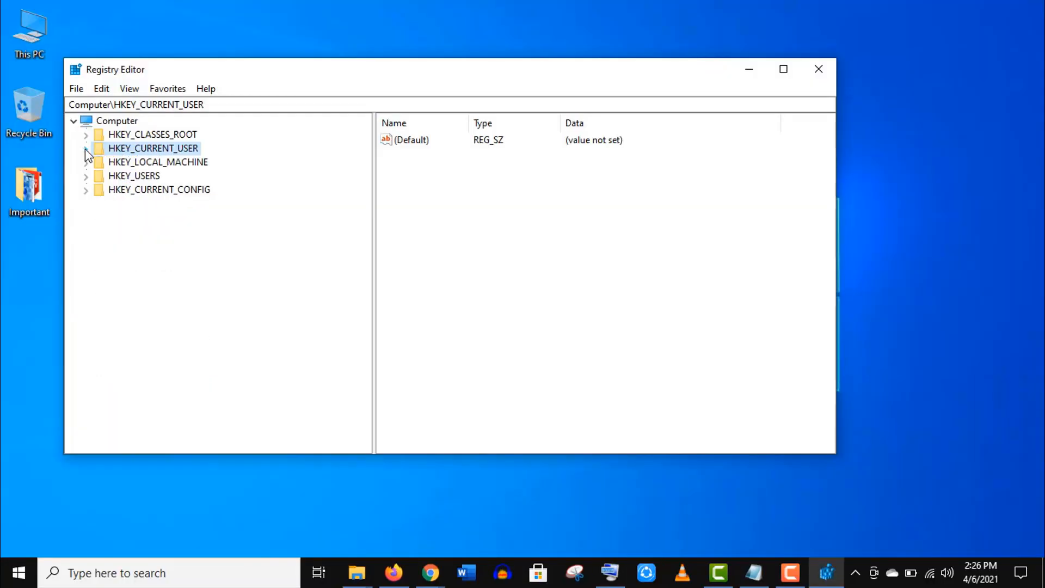
# - Under HKEY_CURRENT_USER\Control Panel\Mouse, change MouseHoverTime from 400 to 10
pyautogui.click(86, 148)
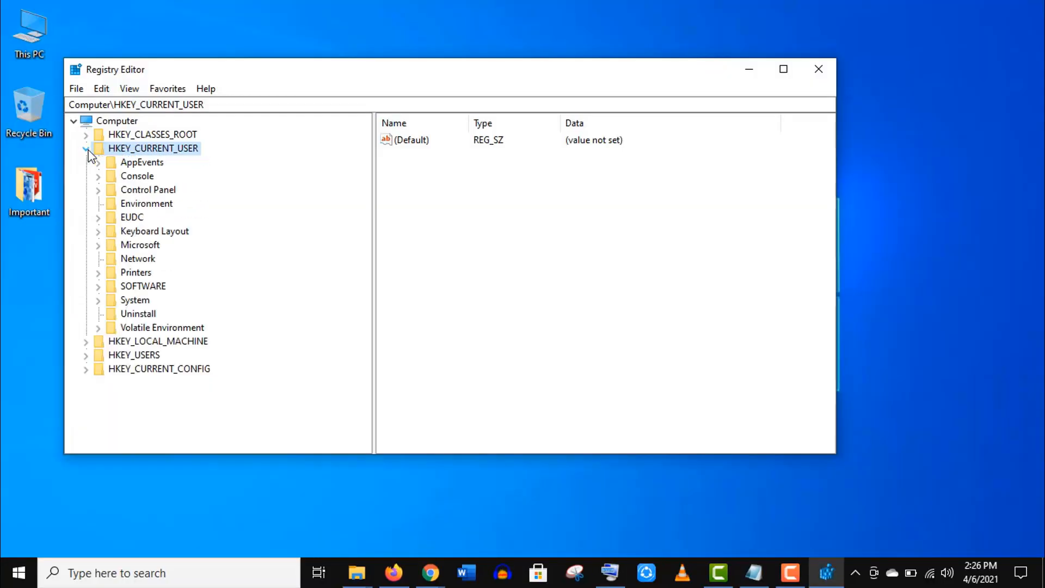
pyautogui.click(99, 190)
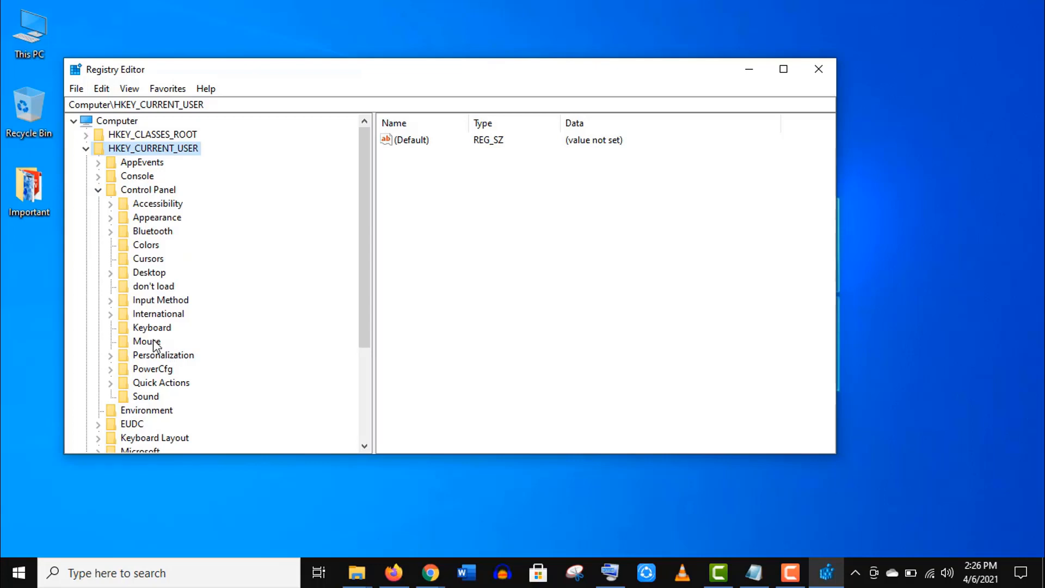
pyautogui.click(147, 342)
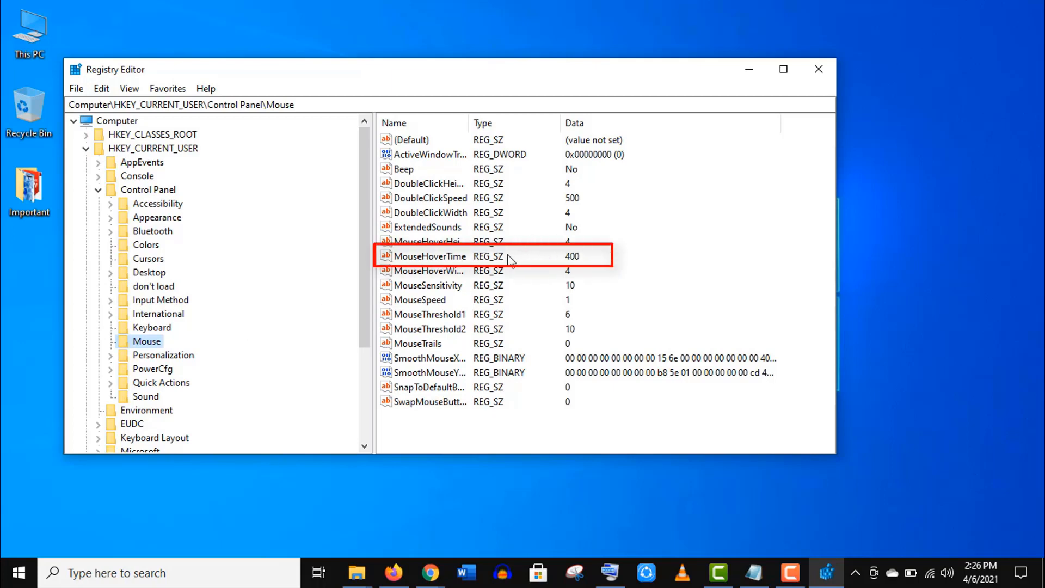
pyautogui.doubleClick(386, 258)
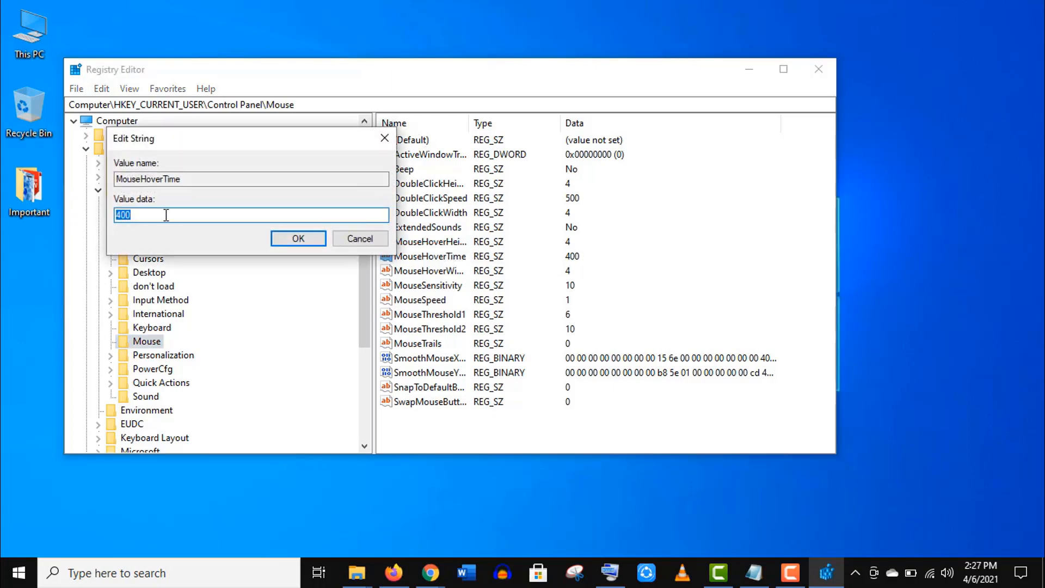
pyautogui.write('10')
pyautogui.click(298, 239)
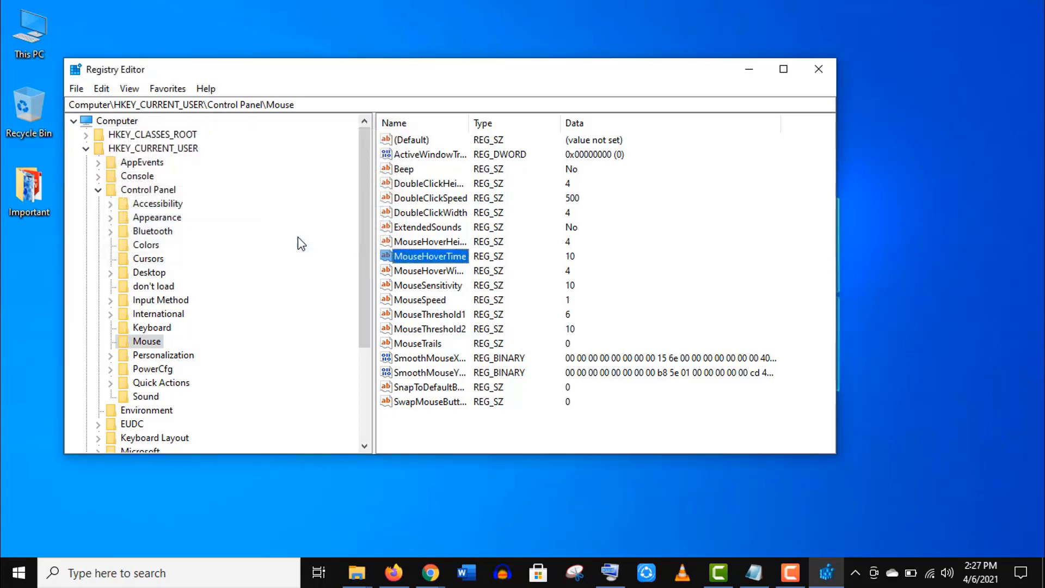
# - Change MenuShowDelay under Control Panel\Desktop from 400 to 10 and close Registry Editor
pyautogui.click(298, 242)
pyautogui.scroll(-1, 298, 243)
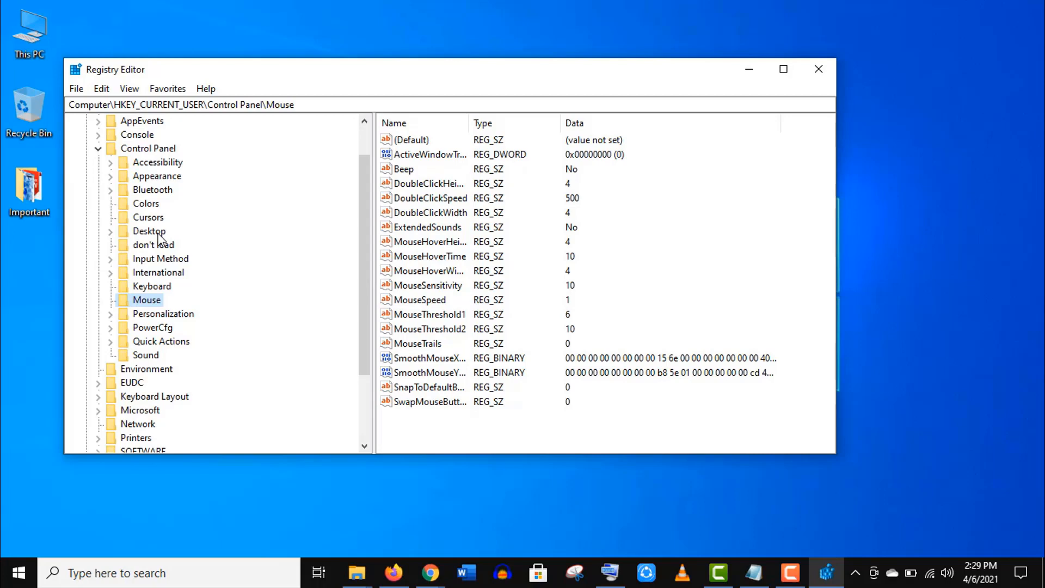
pyautogui.click(149, 234)
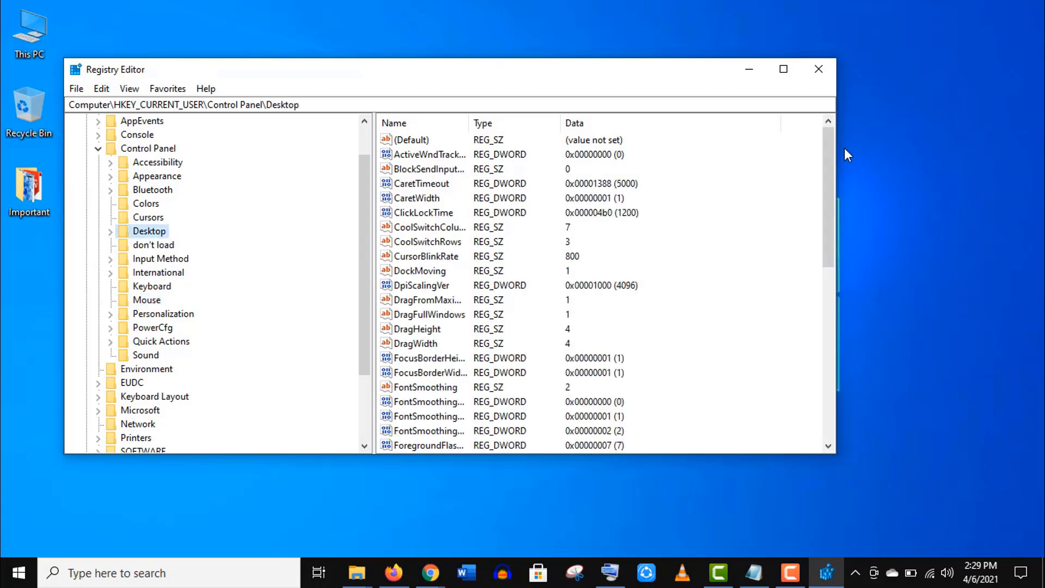
pyautogui.moveTo(827, 158); pyautogui.dragTo(827, 264)
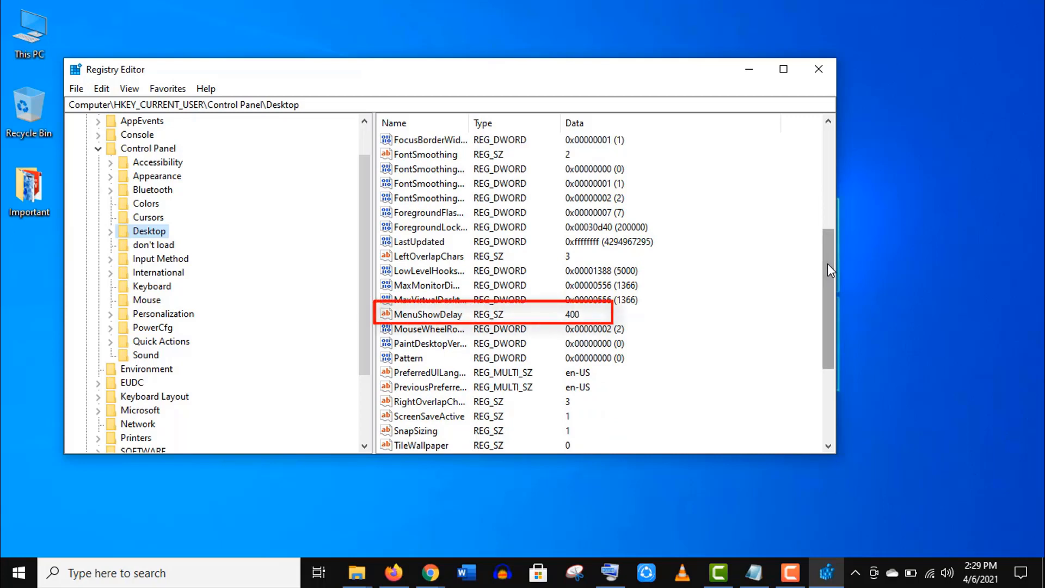
pyautogui.scroll(-2, 826, 264)
pyautogui.doubleClick(447, 228)
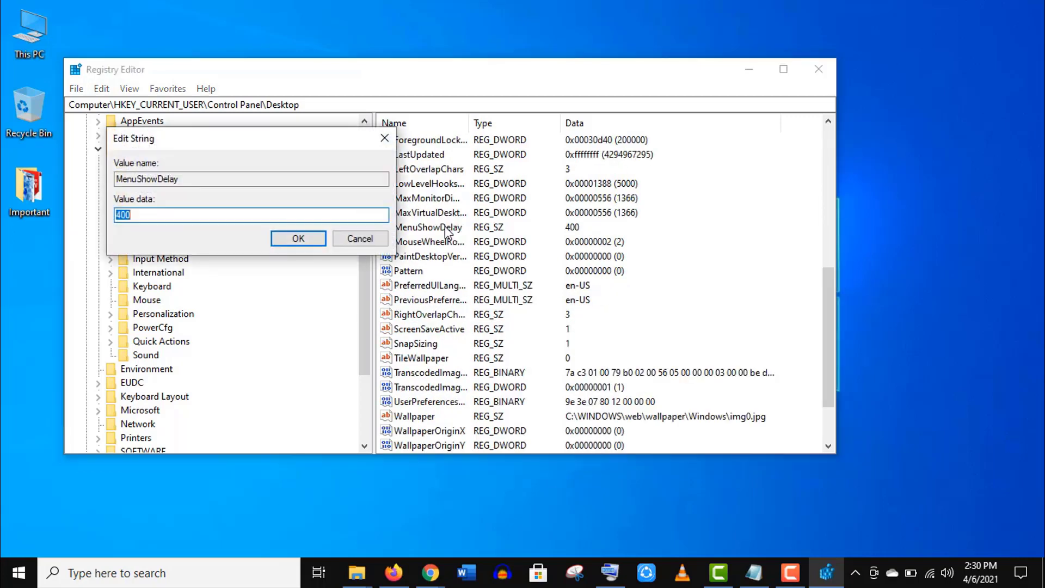
pyautogui.click(151, 212)
pyautogui.press('BackSpace')
pyautogui.press('BackSpace')
pyautogui.press('BackSpace')
pyautogui.write('10')
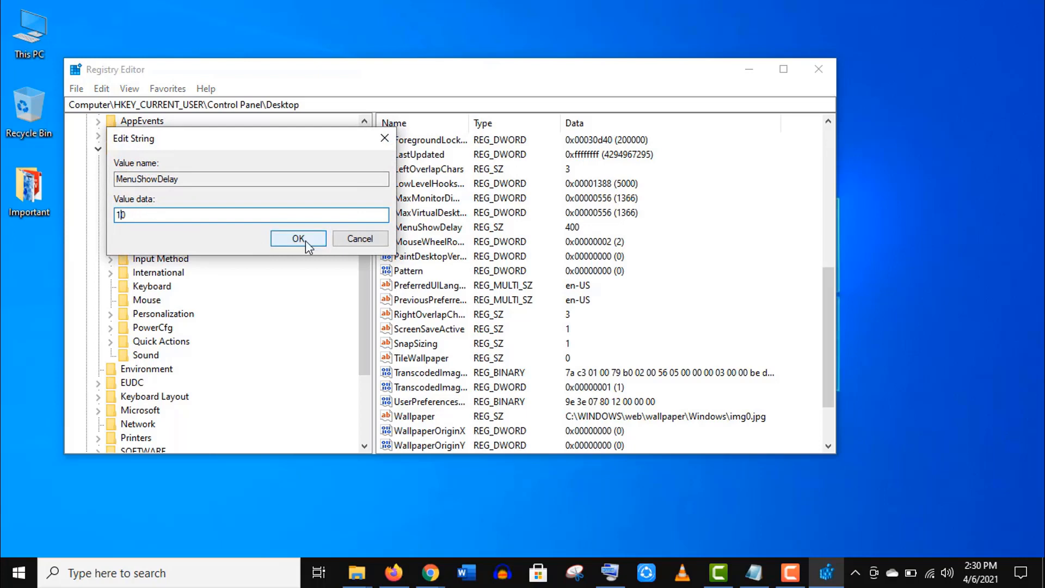
pyautogui.click(299, 238)
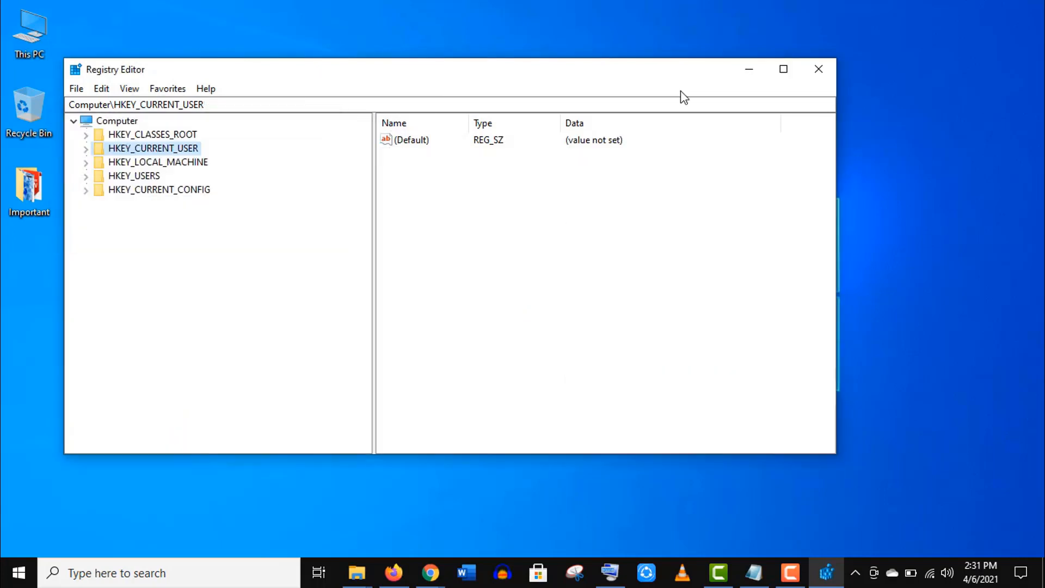
pyautogui.click(819, 69)
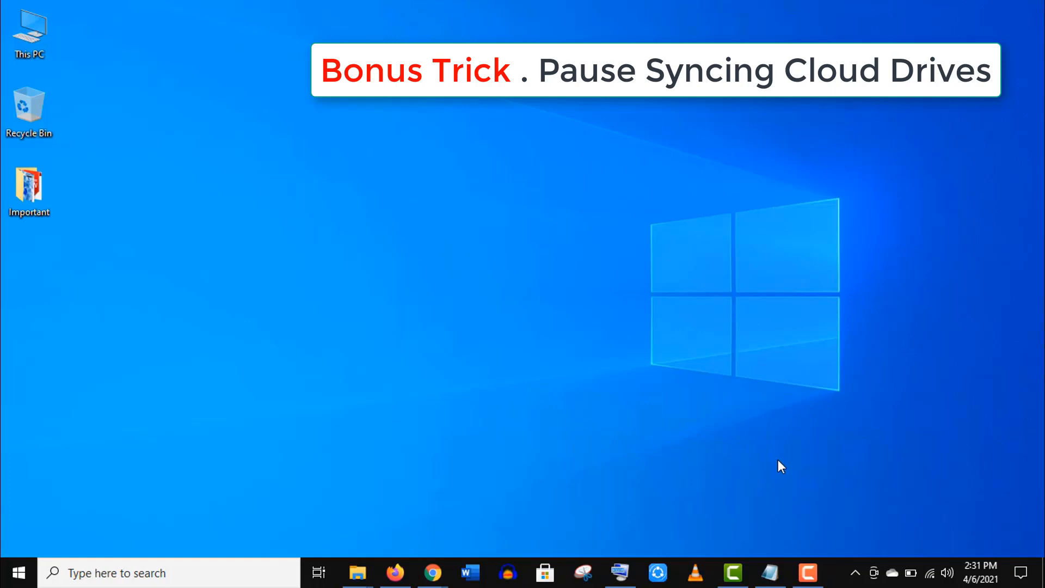
# - Pause OneDrive syncing for 24 hours from its tray menu and return to the desktop
pyautogui.click(895, 569)
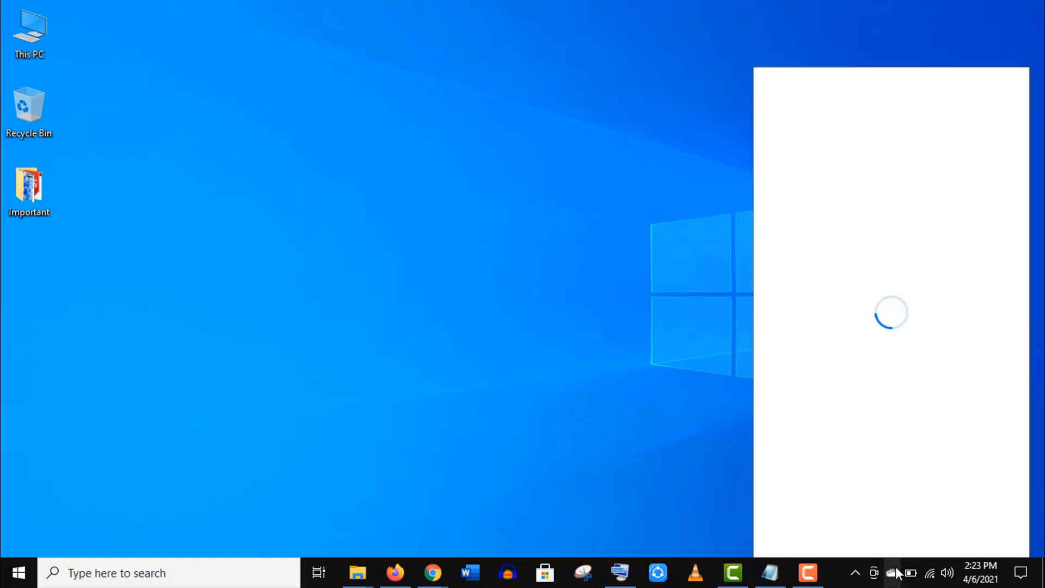
pyautogui.rightClick(895, 569)
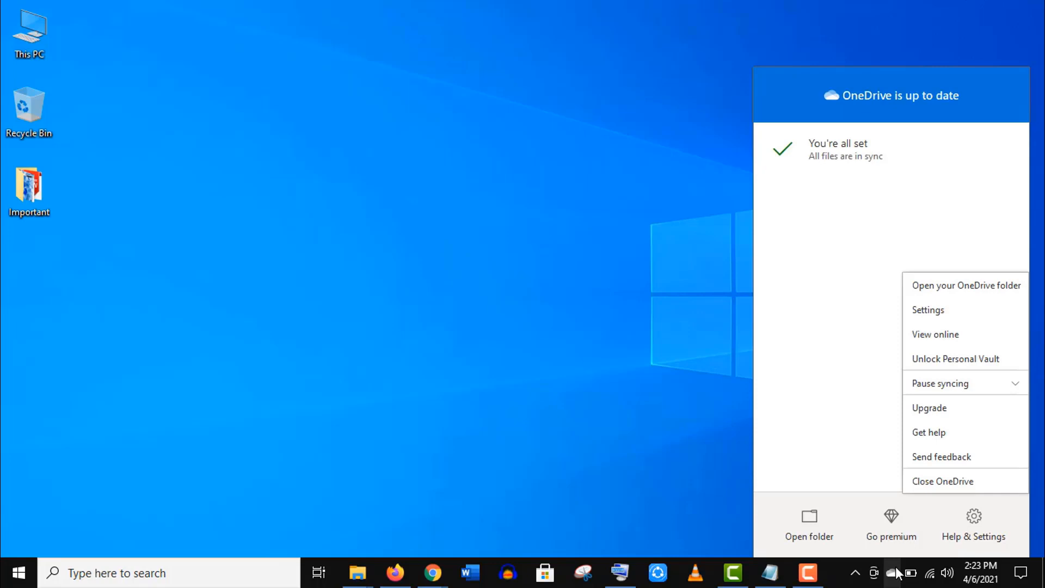
pyautogui.click(967, 385)
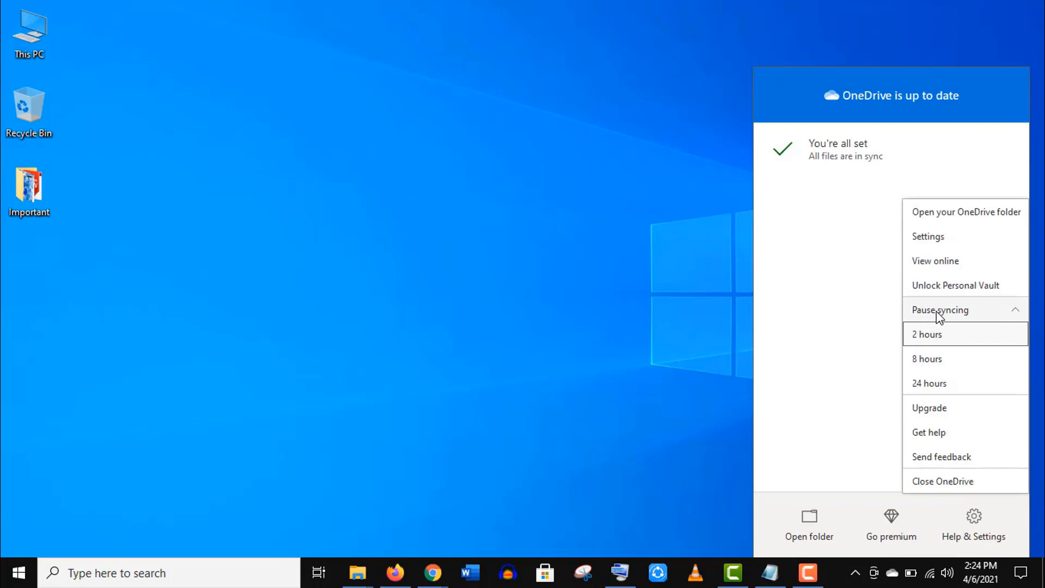
pyautogui.click(932, 386)
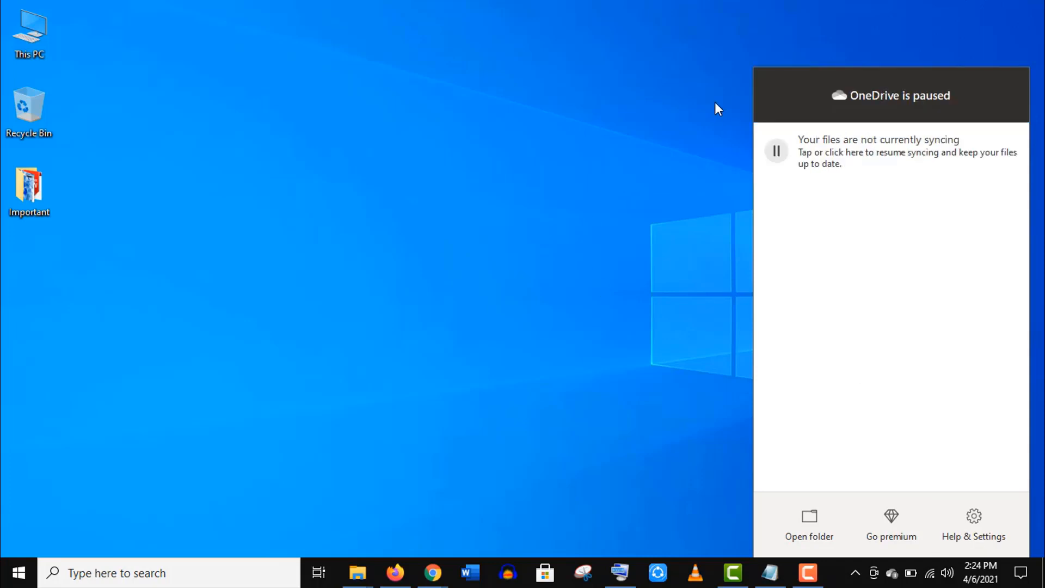
pyautogui.click(636, 172)
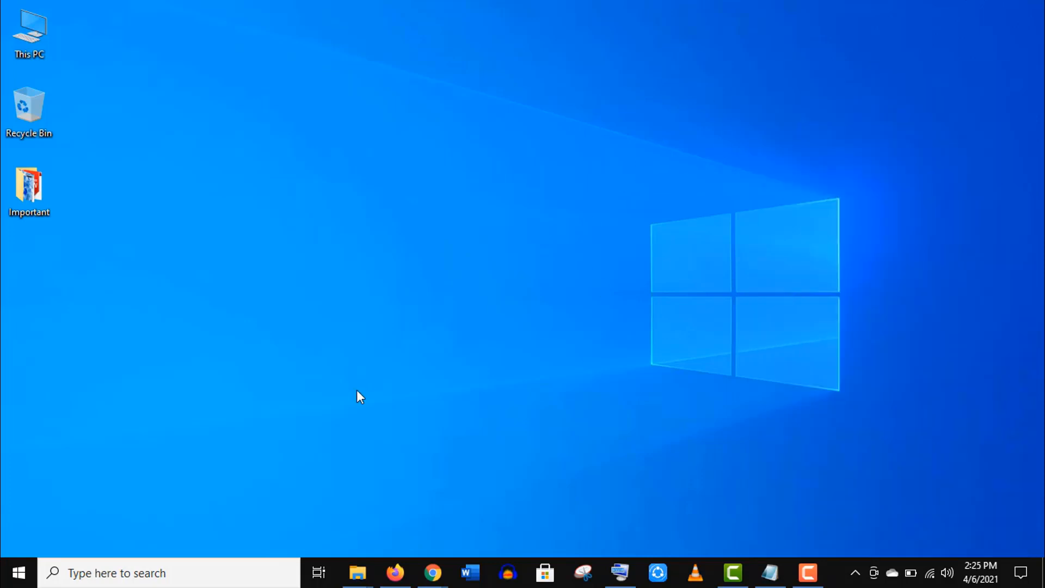